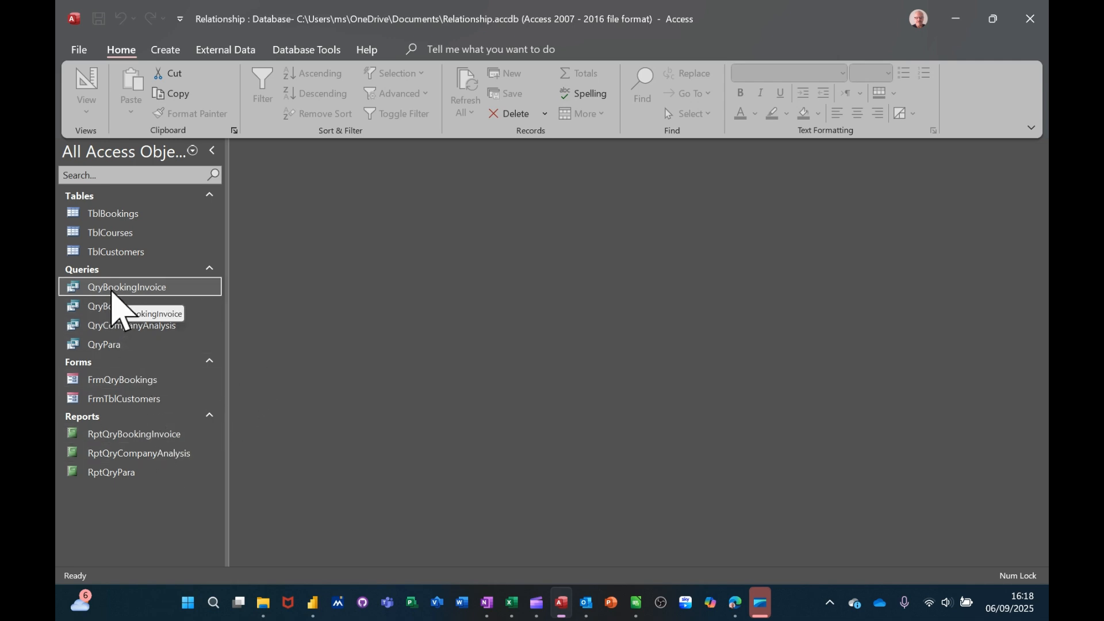
Run the QryBookingInvoice query for invoice number 101 and close its datasheet
double_click(112, 291)
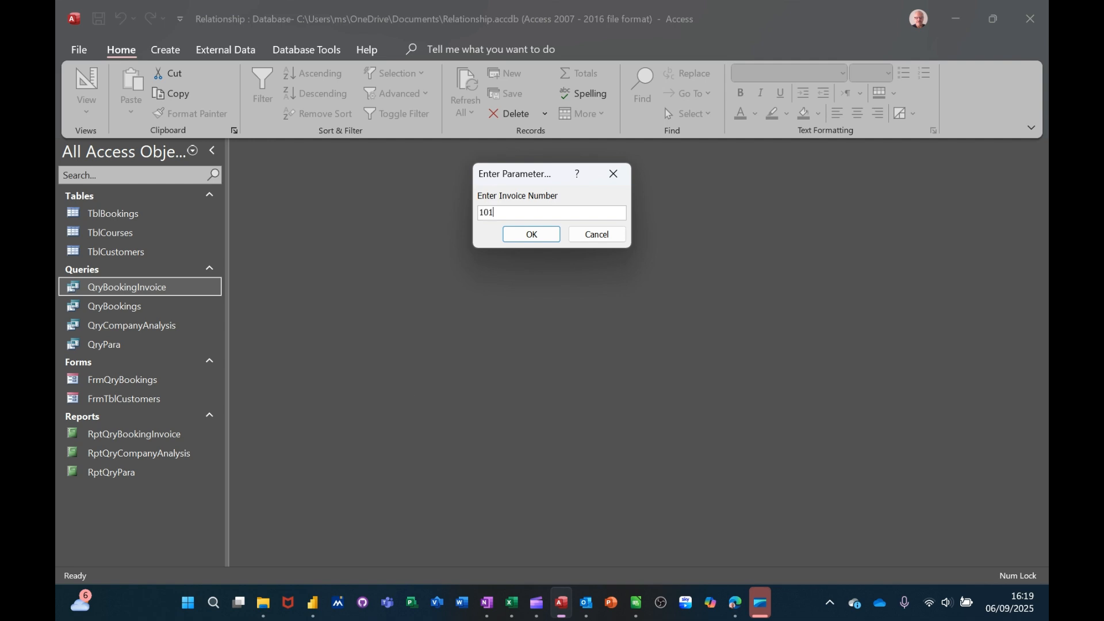
key("Return")
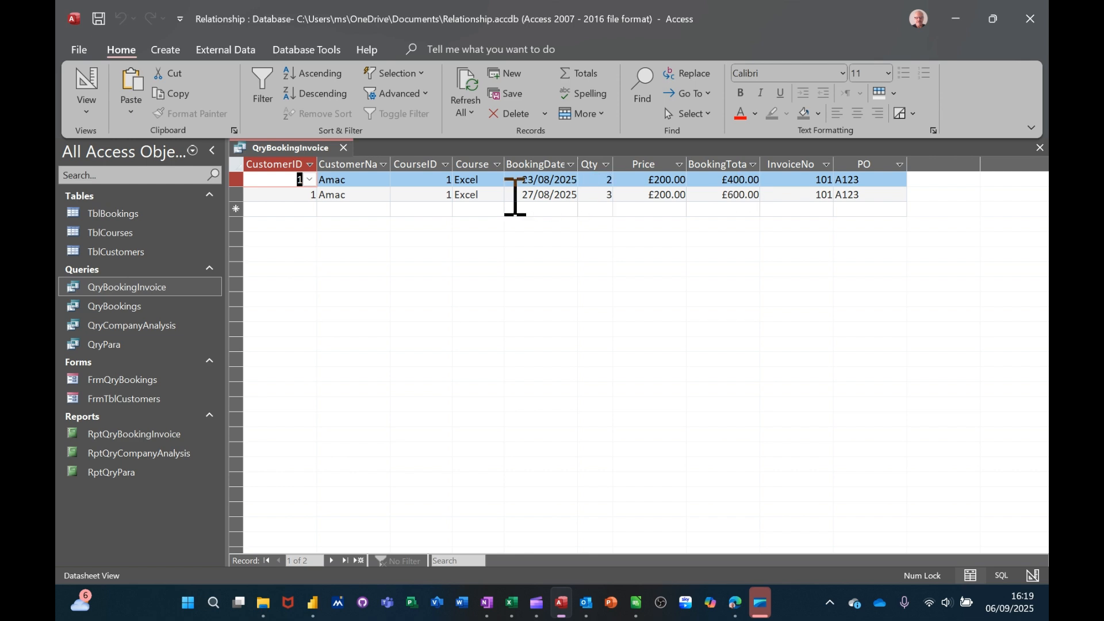
left_click(344, 149)
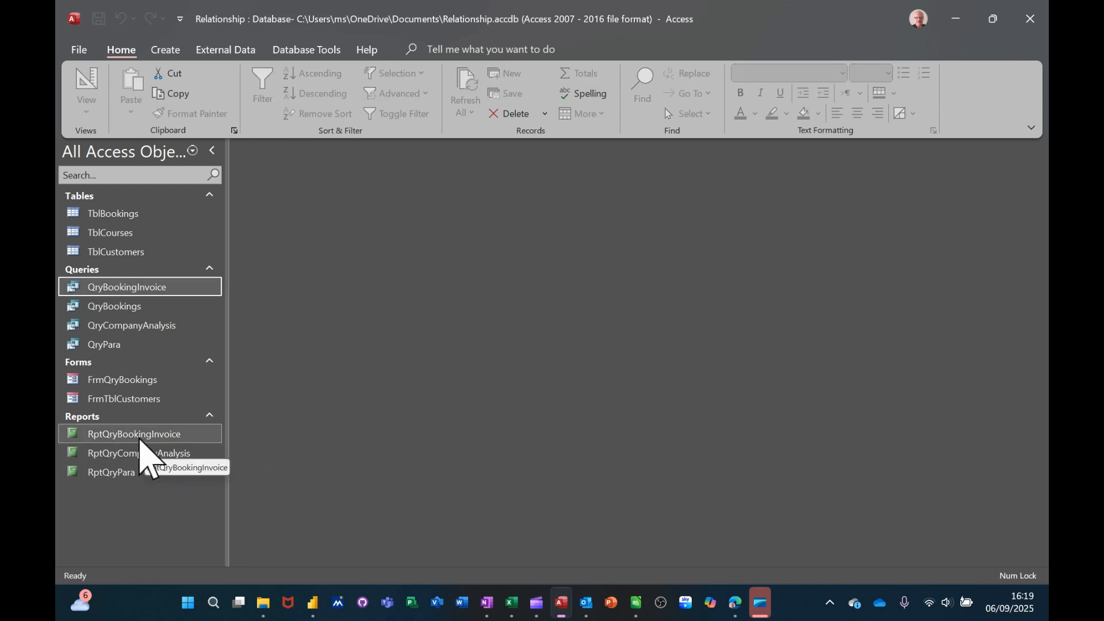
View the RptQryBookingInvoice report for invoice number 101 and close it
double_click(137, 439)
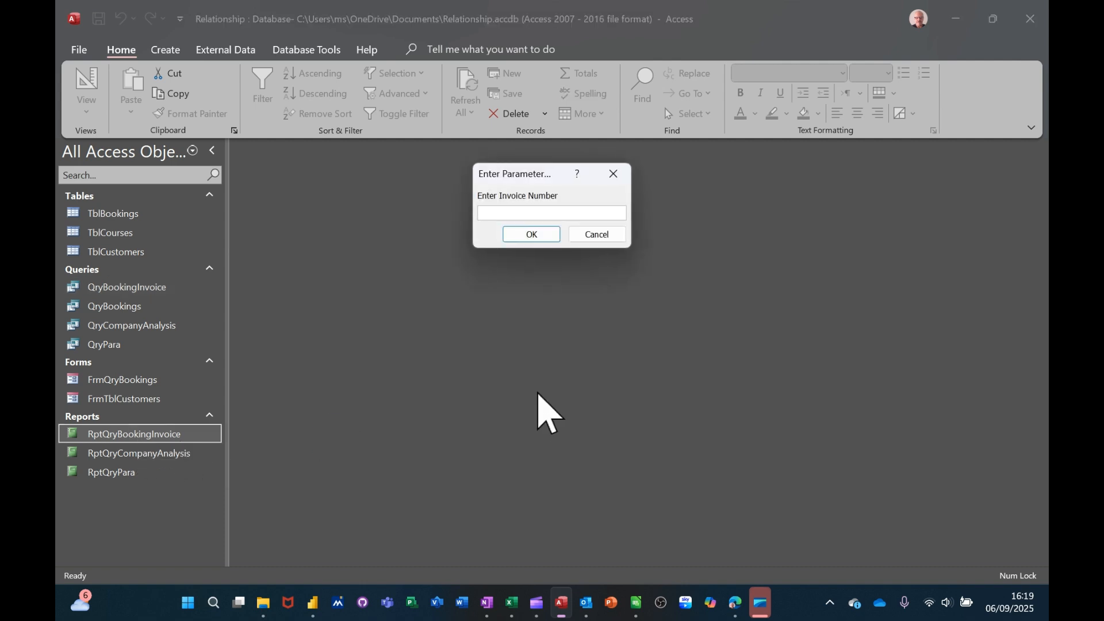
key("Return")
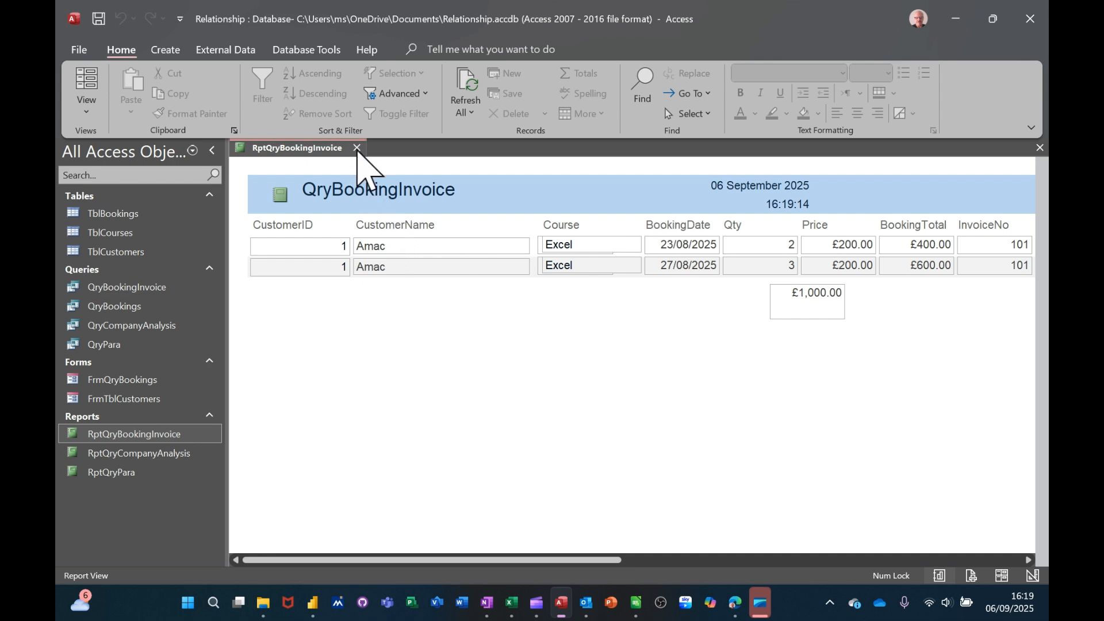
left_click(357, 148)
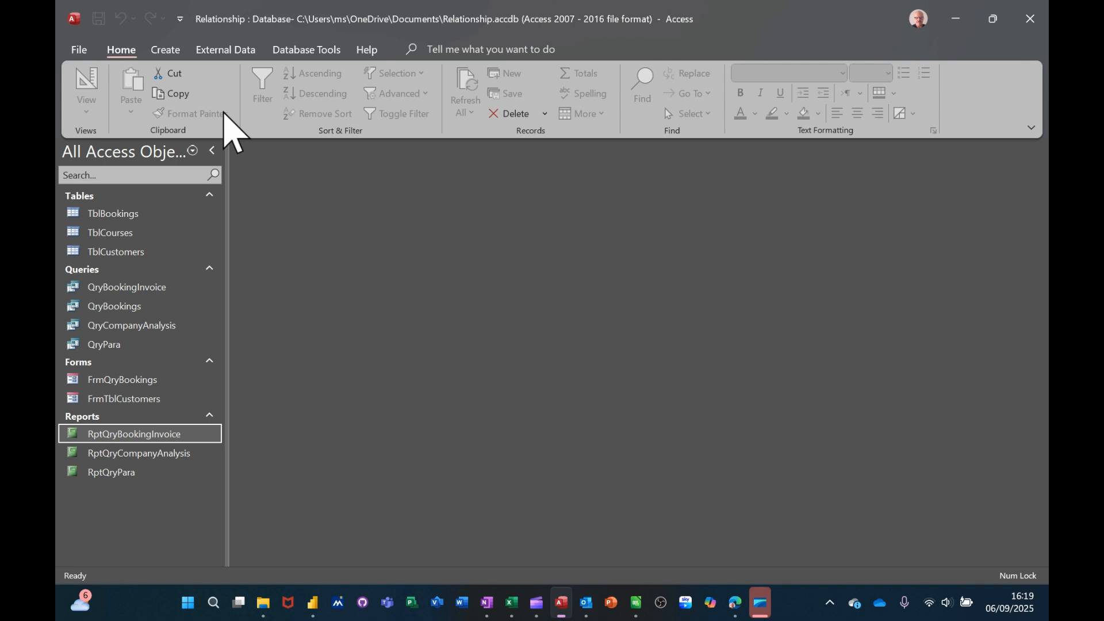
Create a new report in Design View with QryBookingInvoice as its record source
left_click(166, 53)
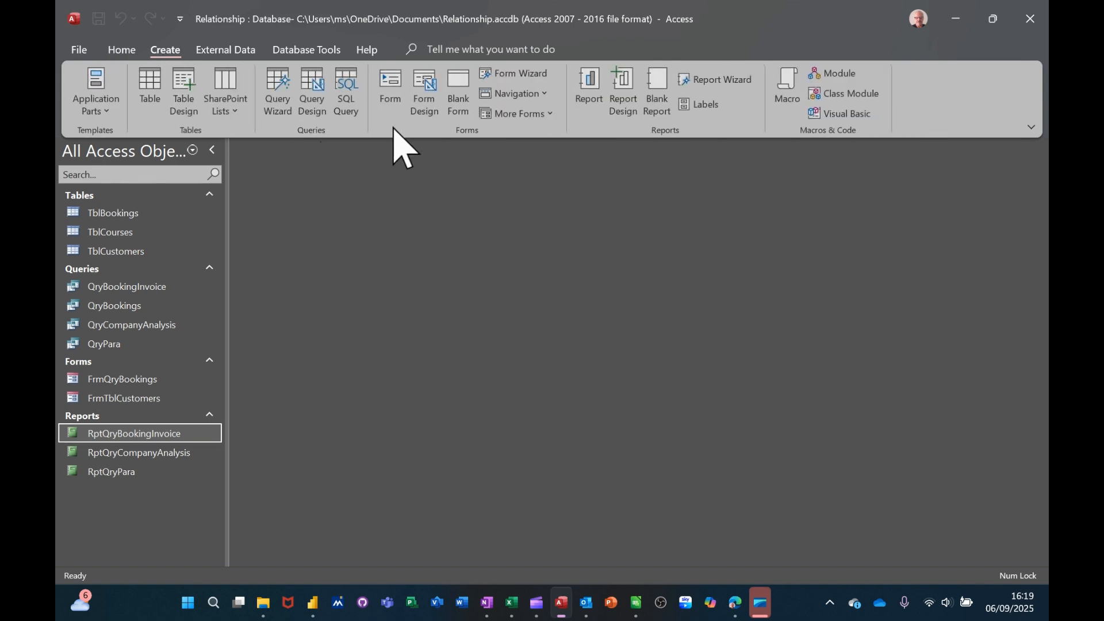
left_click(622, 87)
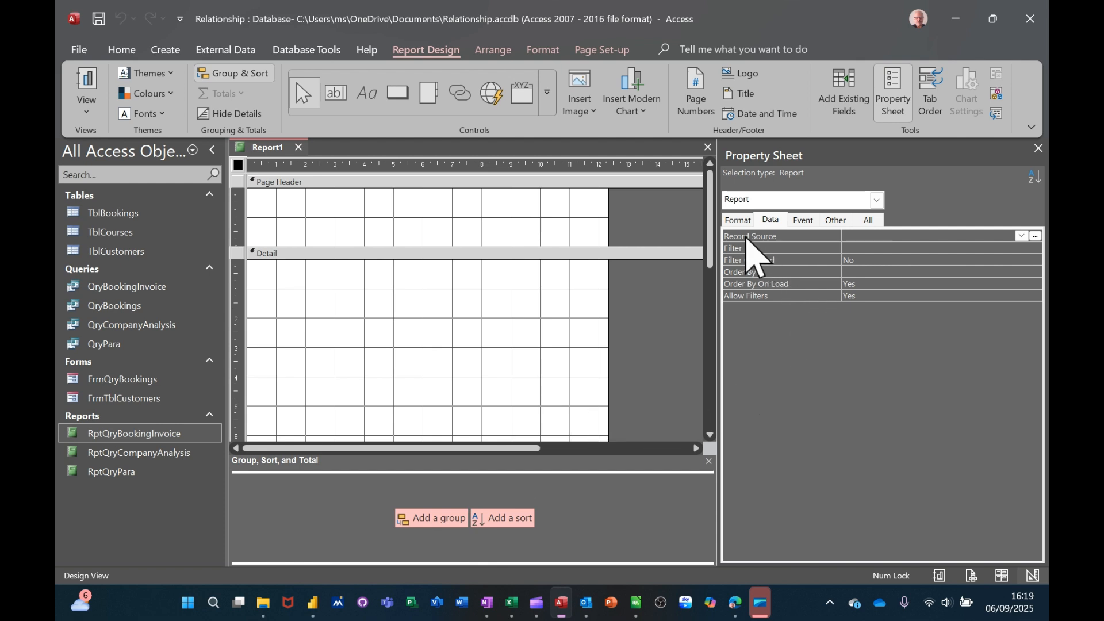
left_click(774, 222)
left_click(1021, 236)
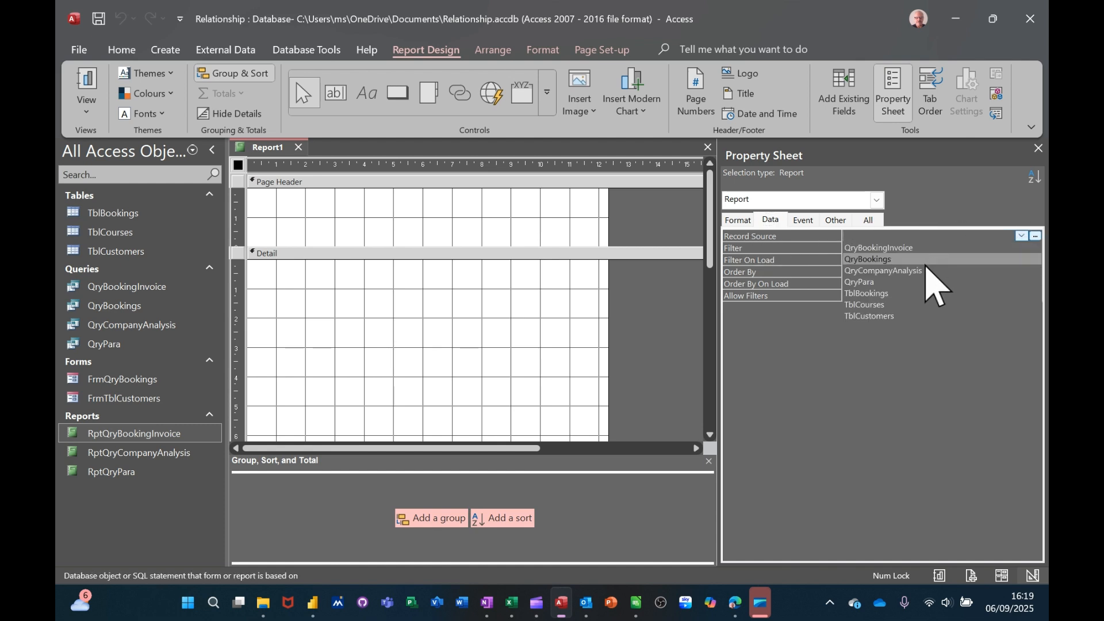
left_click(915, 247)
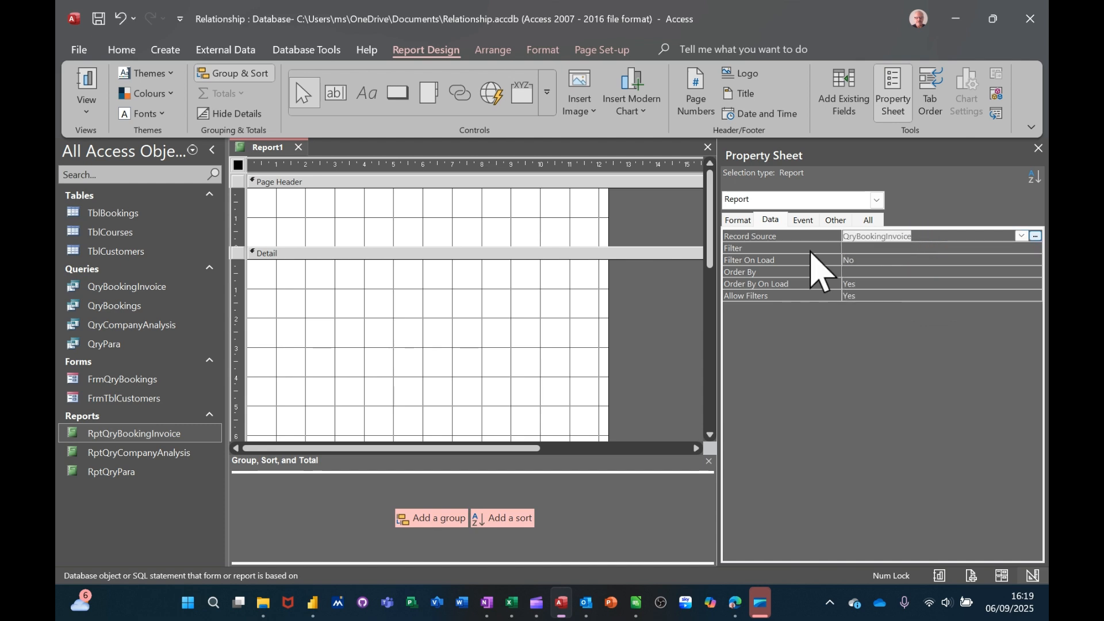
Show the report's available fields and group the report on InvoiceNo
left_click(842, 97)
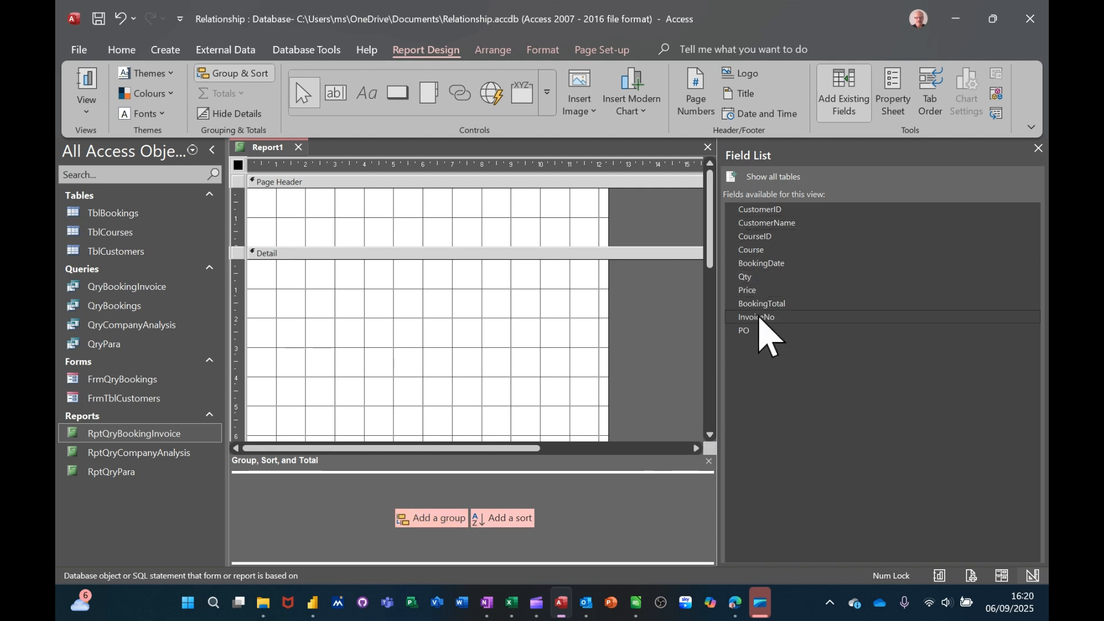
left_click(430, 520)
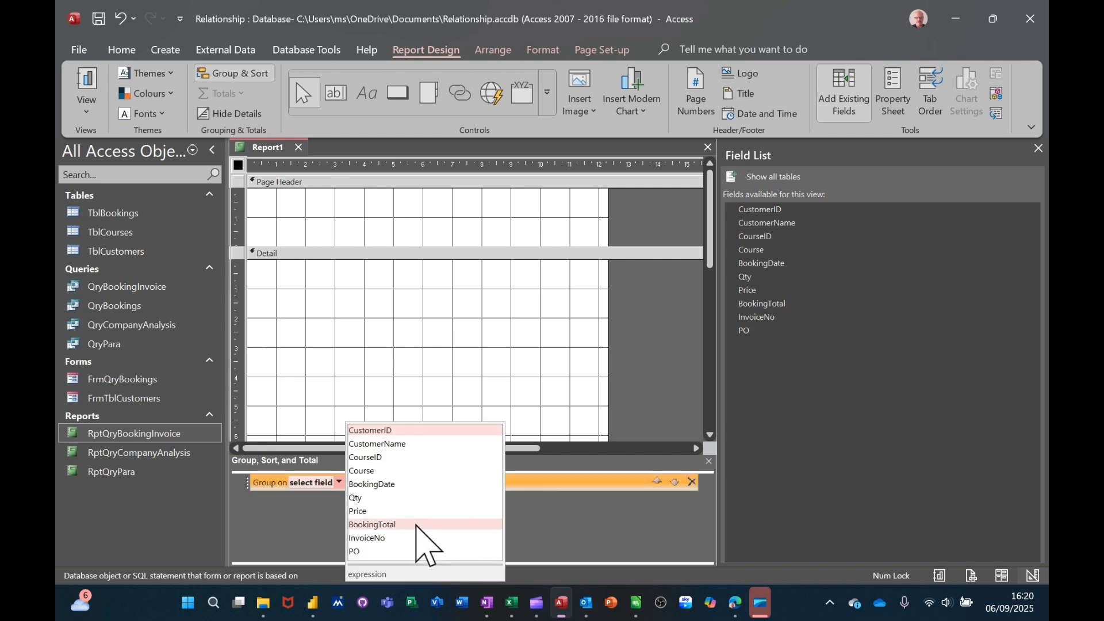
left_click(396, 539)
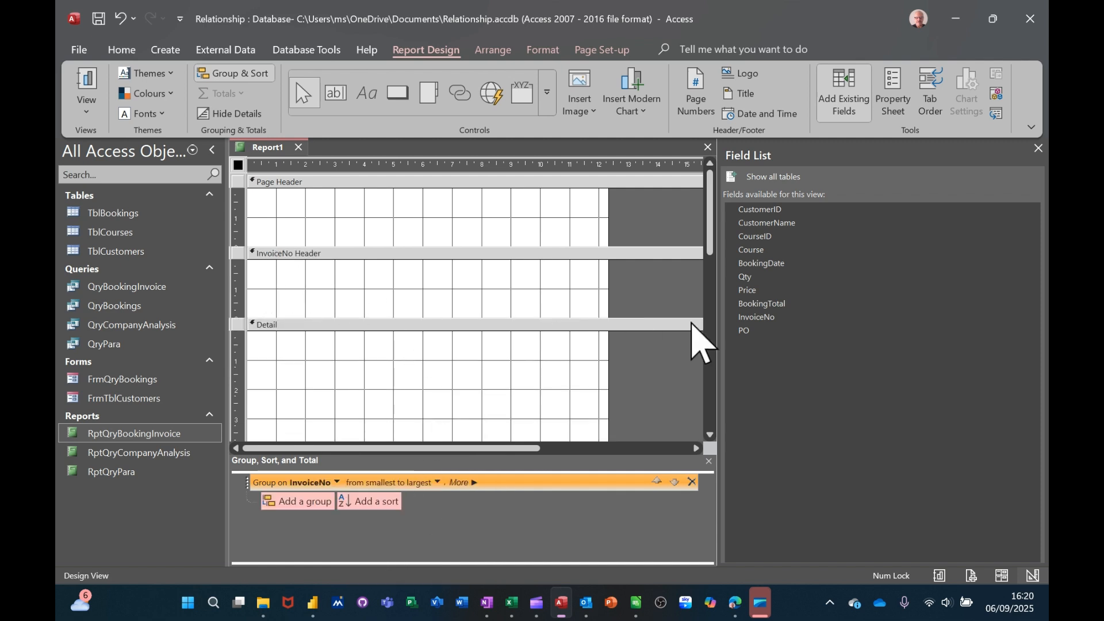
Place the InvoiceNo field at the top of the InvoiceNo Header section and shrink that section to fit it
left_click_drag(754, 320, 314, 279)
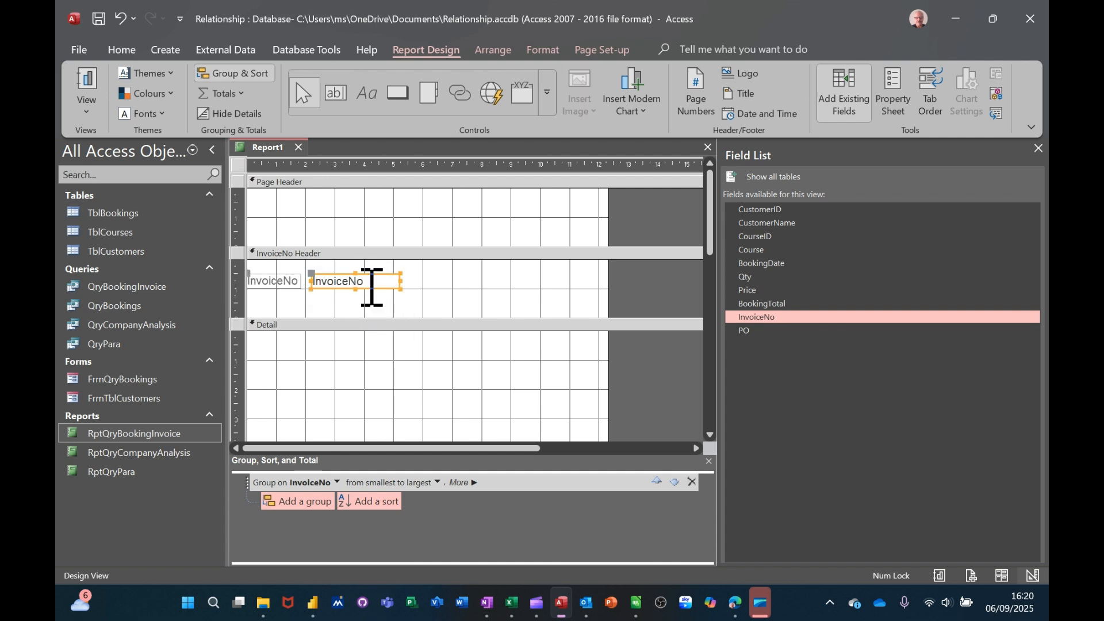
left_click_drag(370, 287, 371, 275)
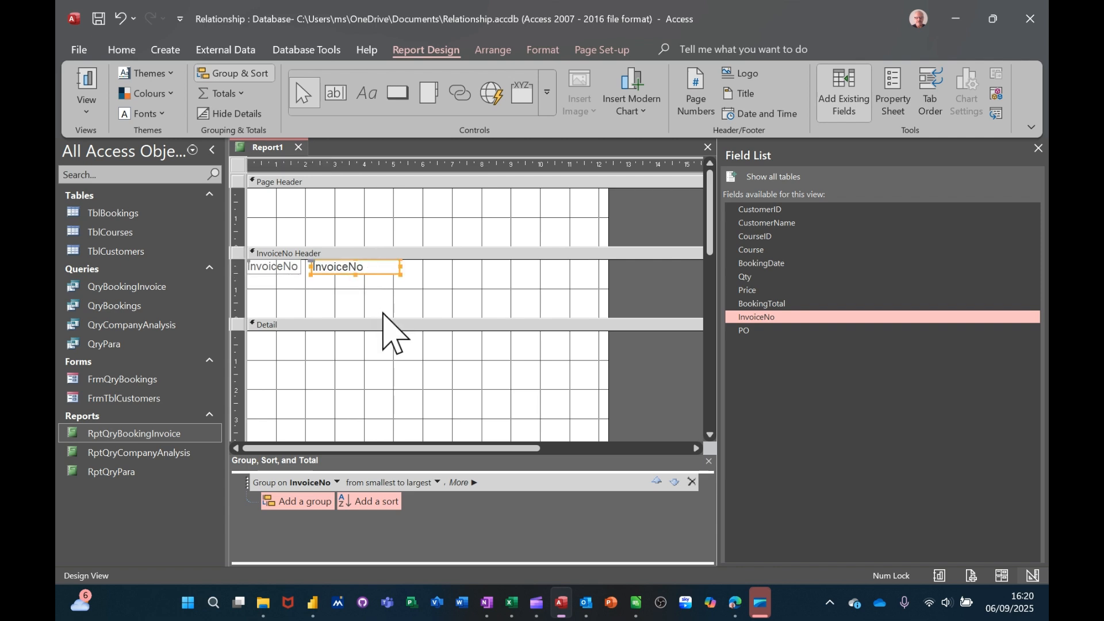
left_click_drag(377, 313, 382, 283)
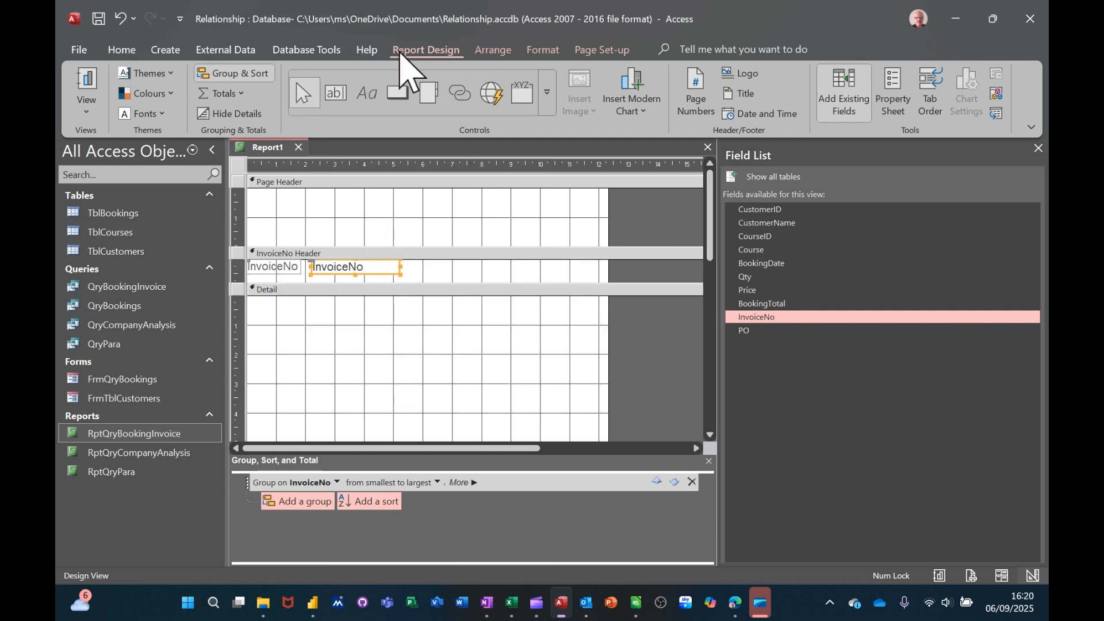
Format the InvoiceNo field and its label as bold text in blue
left_click(540, 50)
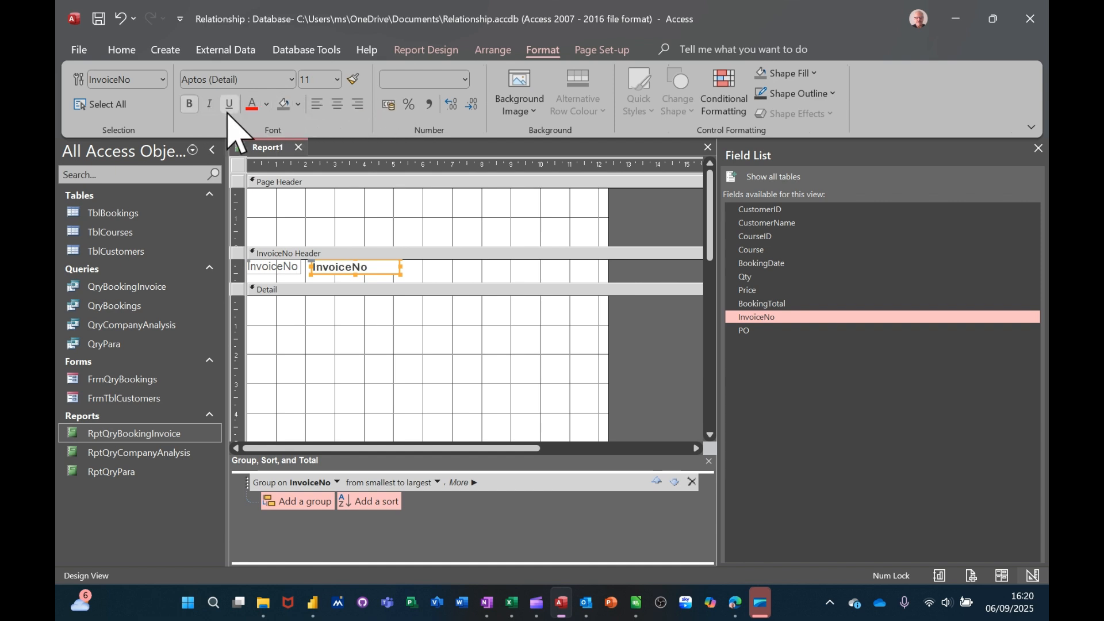
left_click(266, 105)
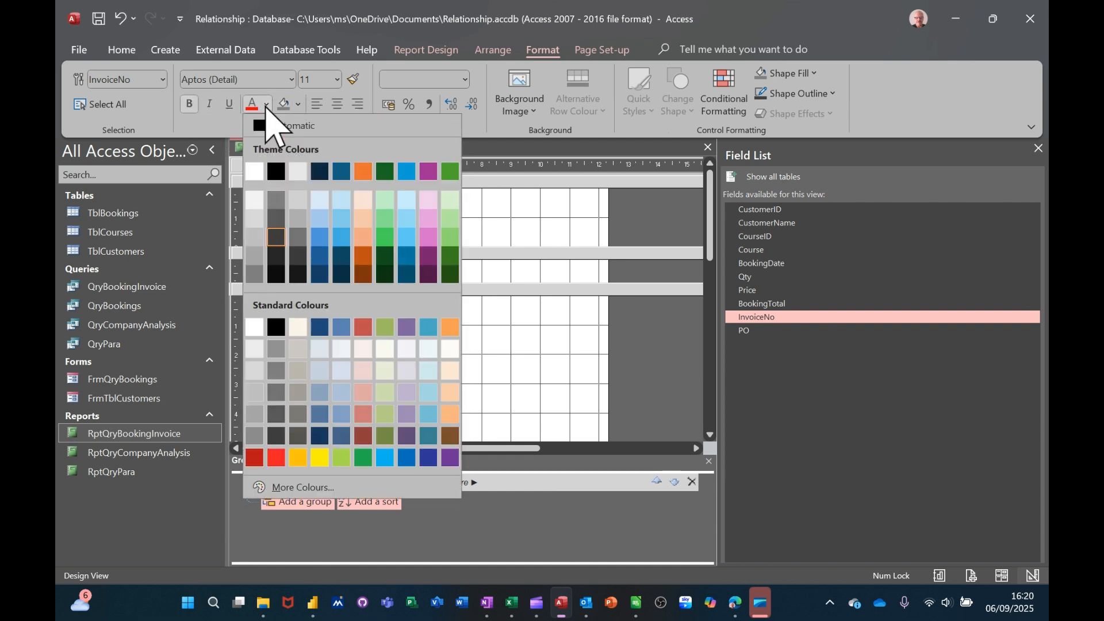
left_click(317, 241)
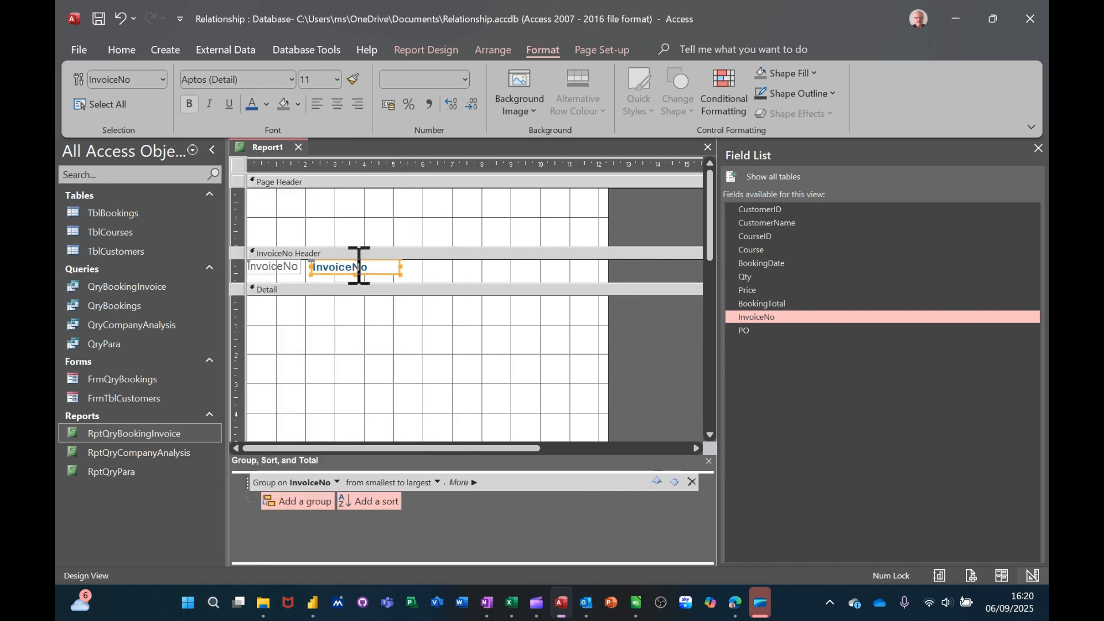
left_click(273, 269)
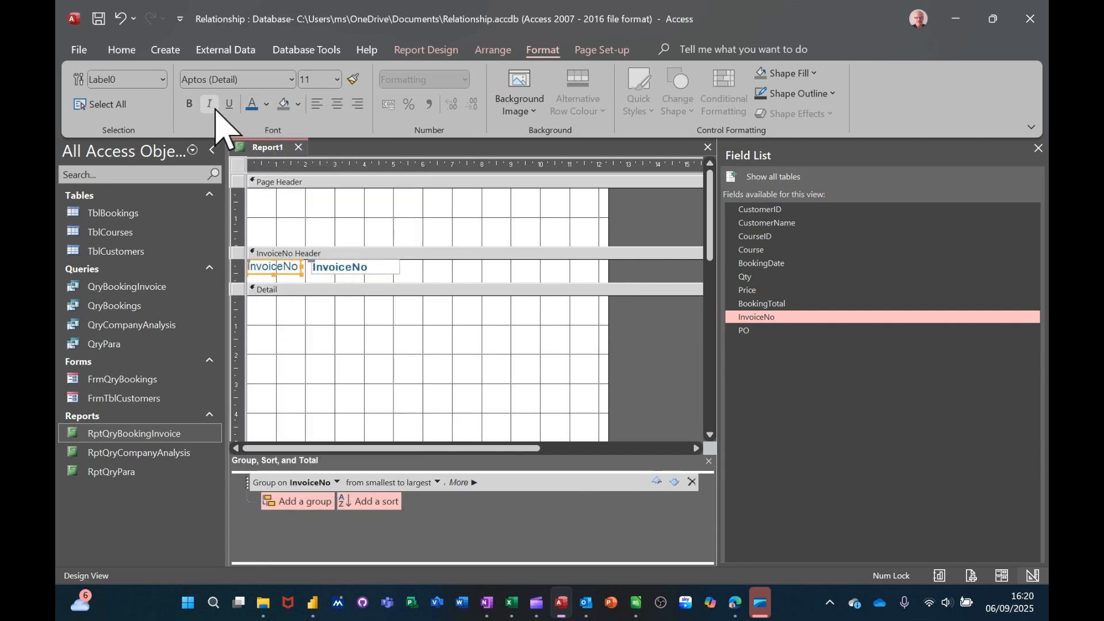
left_click(190, 104)
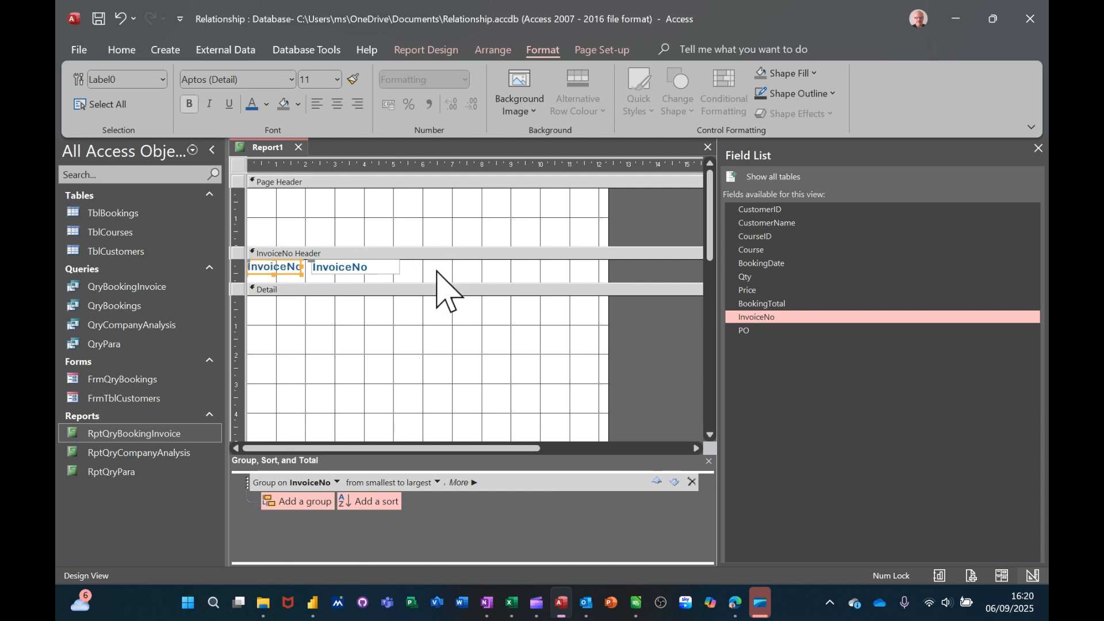
Preview the report in Report View for invoice number 101 and return to Design View
left_click(426, 51)
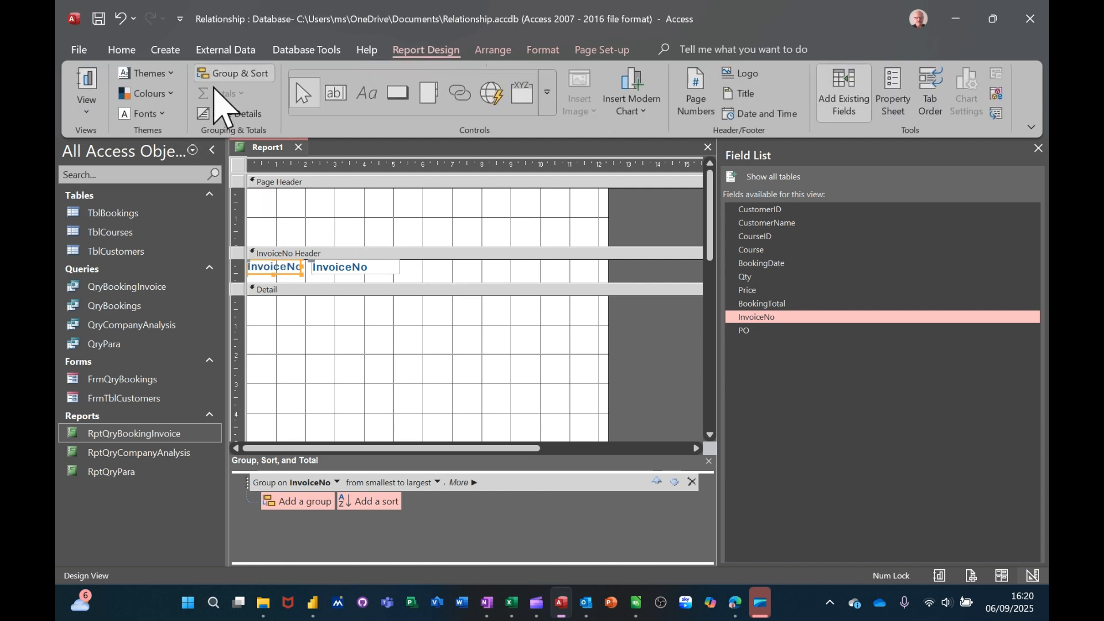
left_click(88, 92)
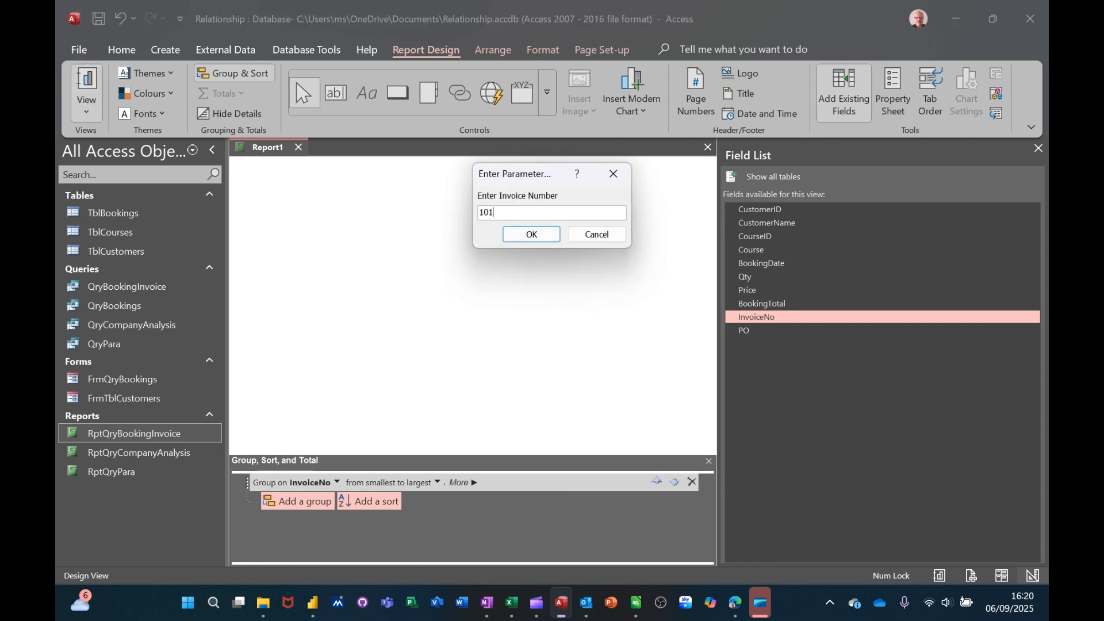
key("Return")
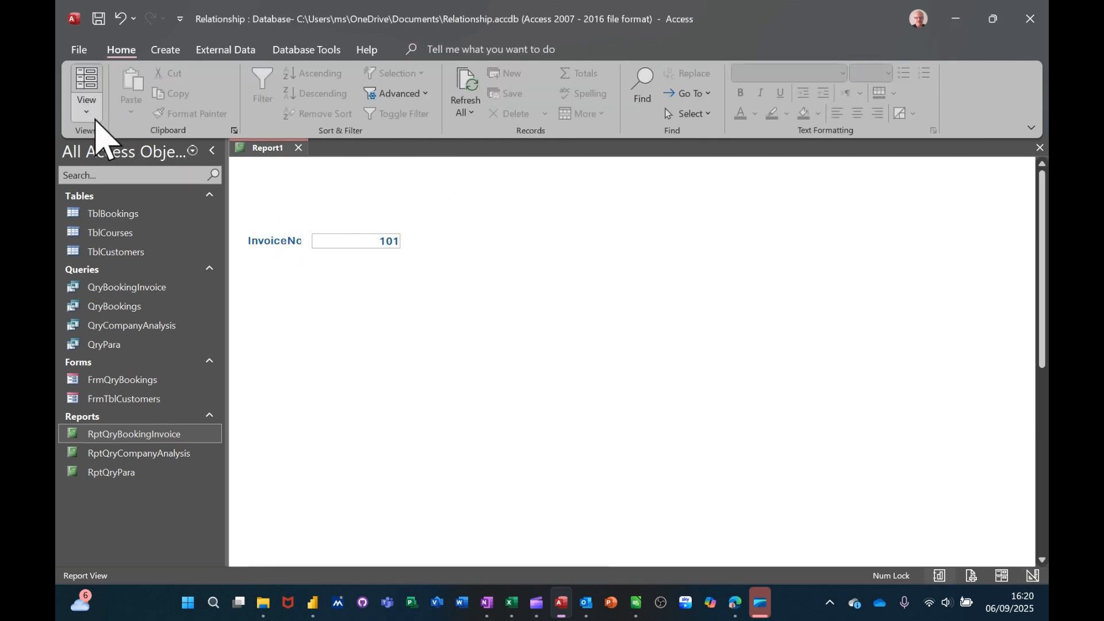
left_click(87, 111)
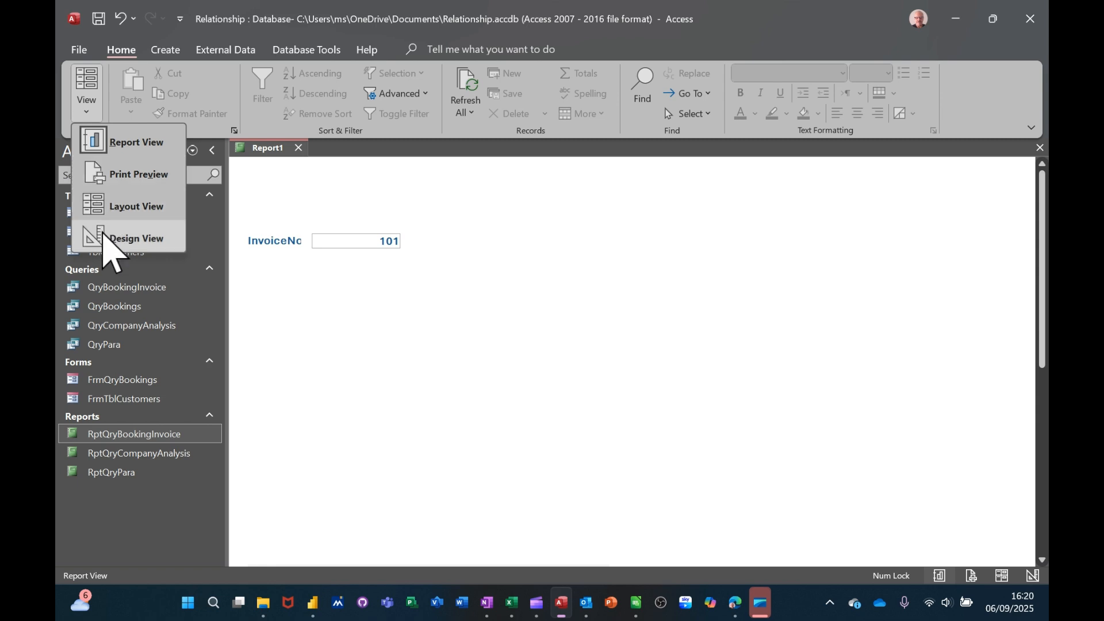
left_click(109, 238)
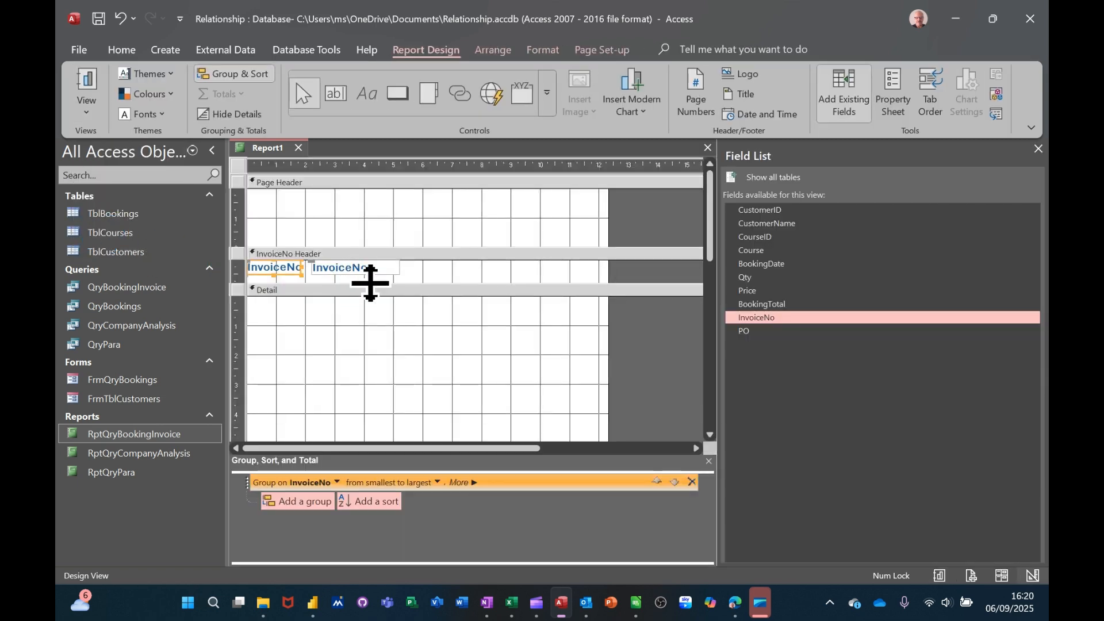
Add the CustomerName field at the top of the Detail section and change its label to "Customer Name"
left_click(432, 318)
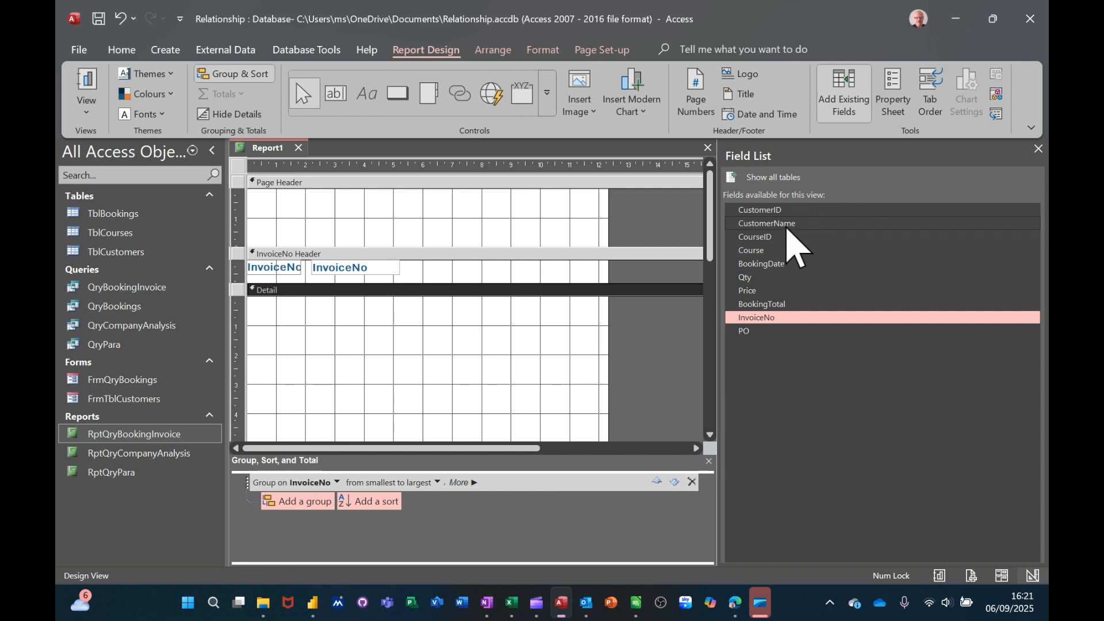
left_click_drag(789, 229, 328, 310)
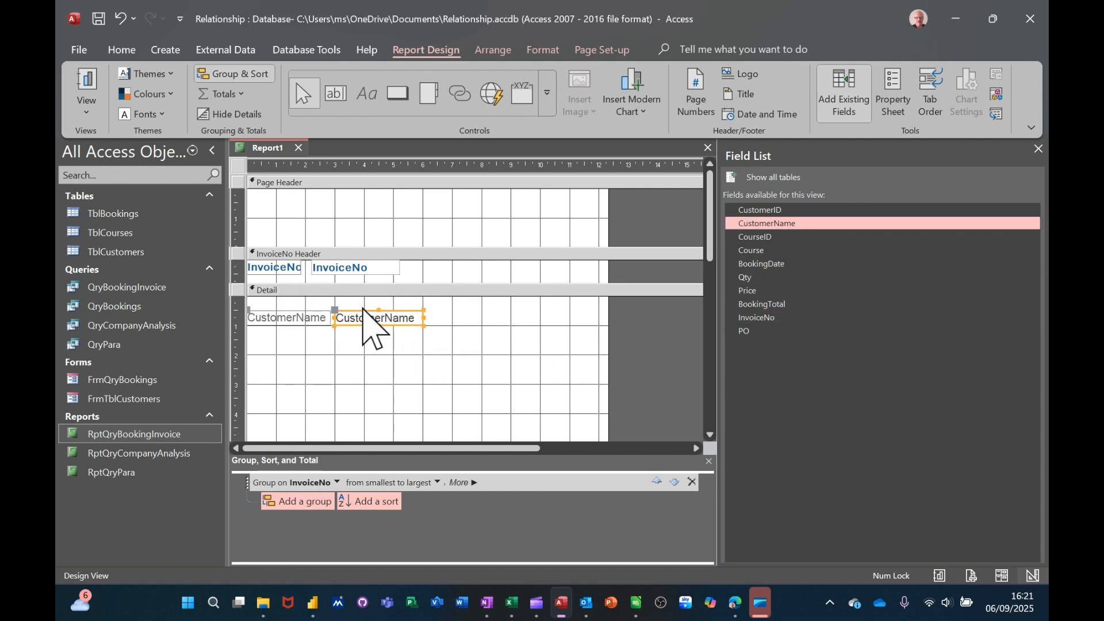
left_click_drag(366, 314, 365, 300)
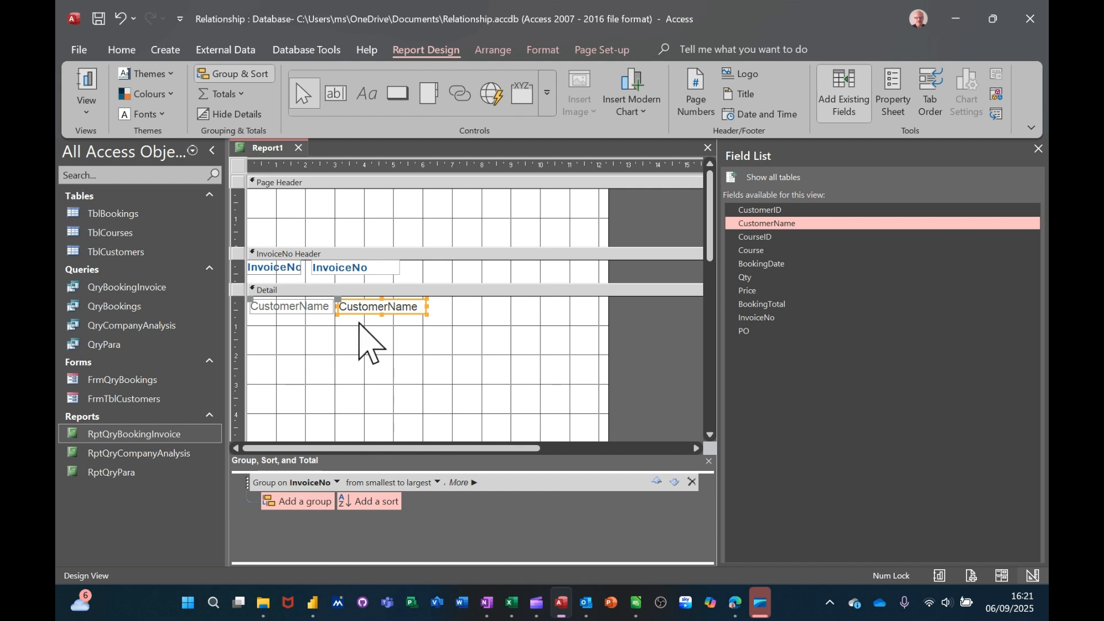
left_click(304, 309)
left_click(301, 308)
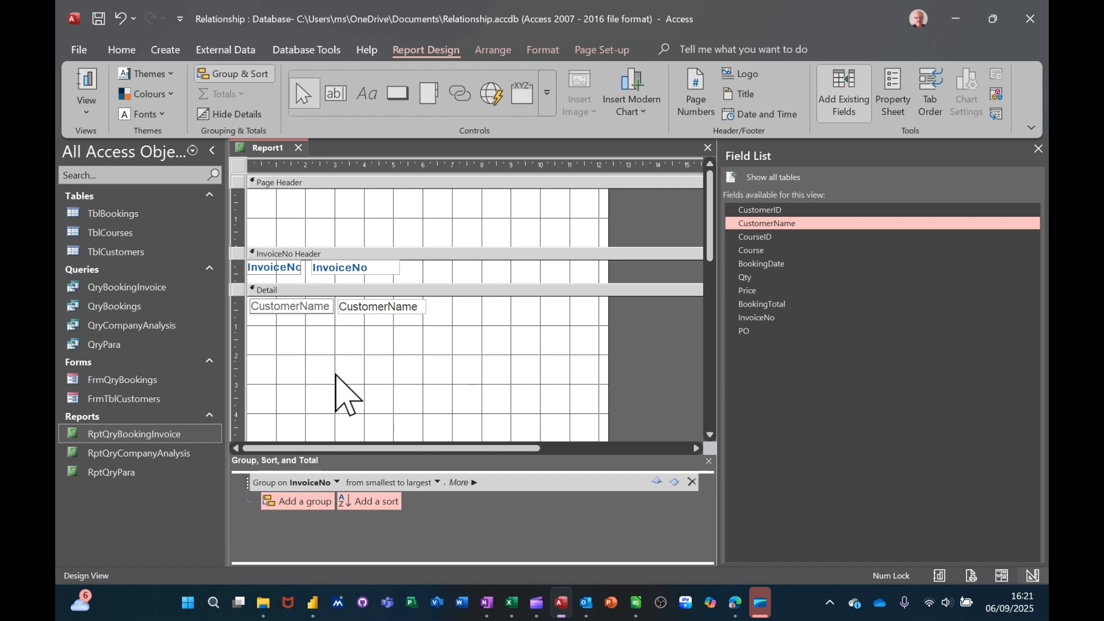
left_click(464, 353)
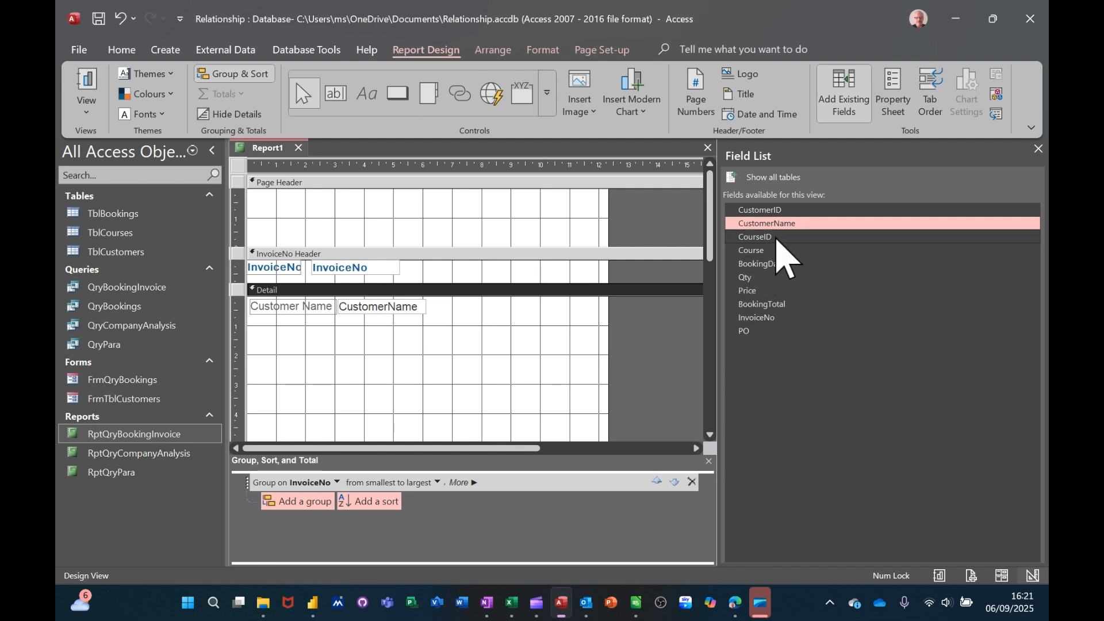
Add the Course field below CustomerName in the Detail section and bring it close beside its label
left_click_drag(762, 253, 427, 330)
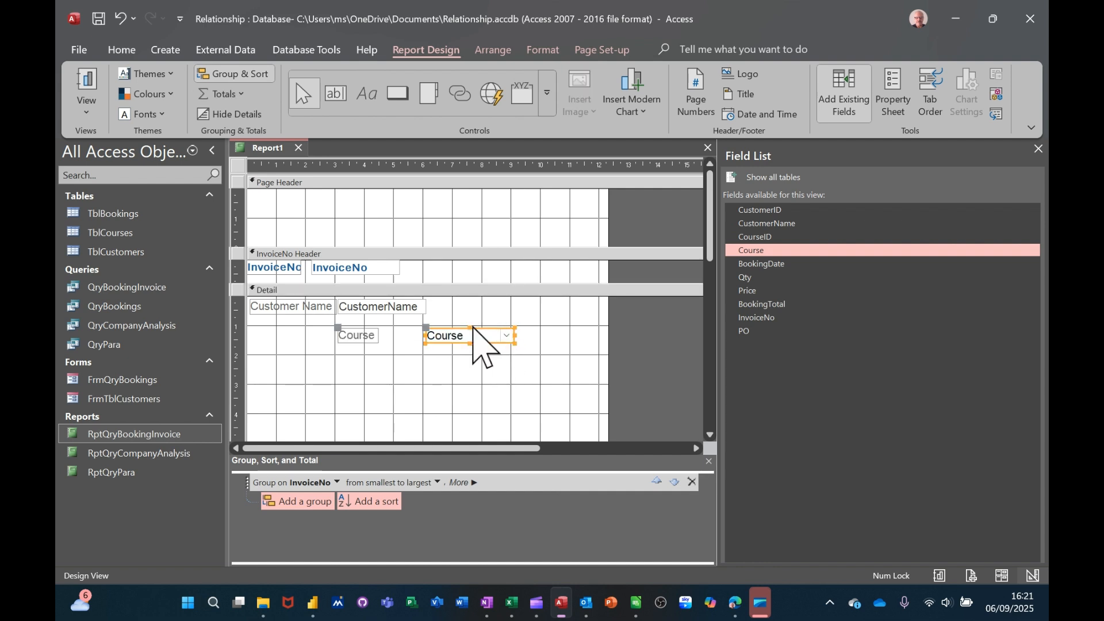
mouse_move(425, 327)
left_mouse_down()
mouse_move(338, 329)
mouse_move(366, 330)
left_mouse_up()
left_click(535, 357)
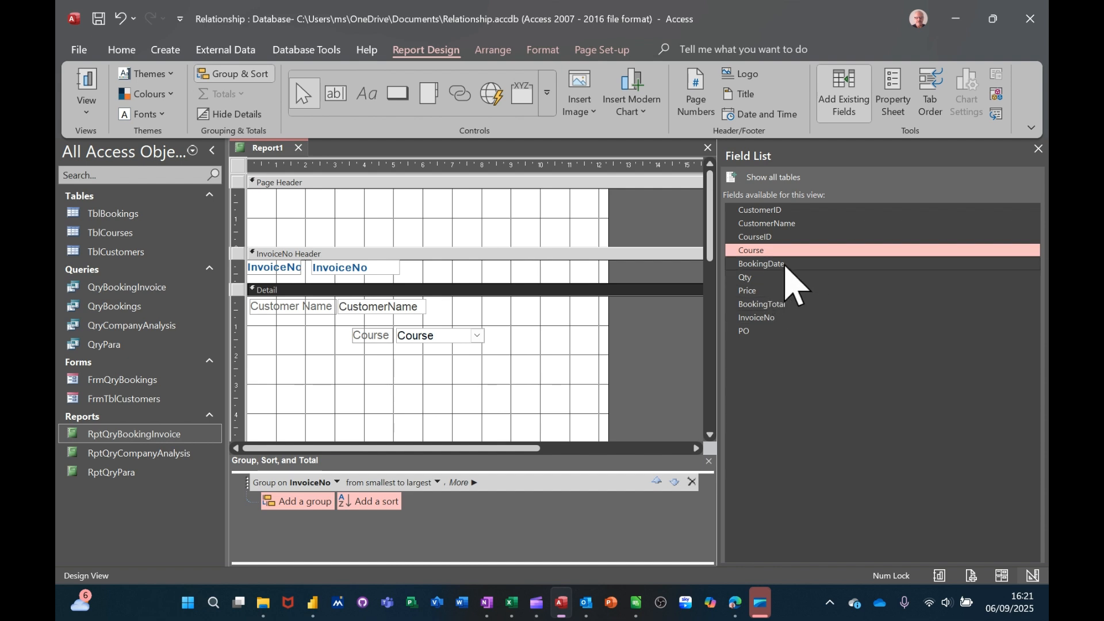
Add the BookingDate and BookingTotal fields below Course in the Detail section
left_click_drag(785, 266, 403, 356)
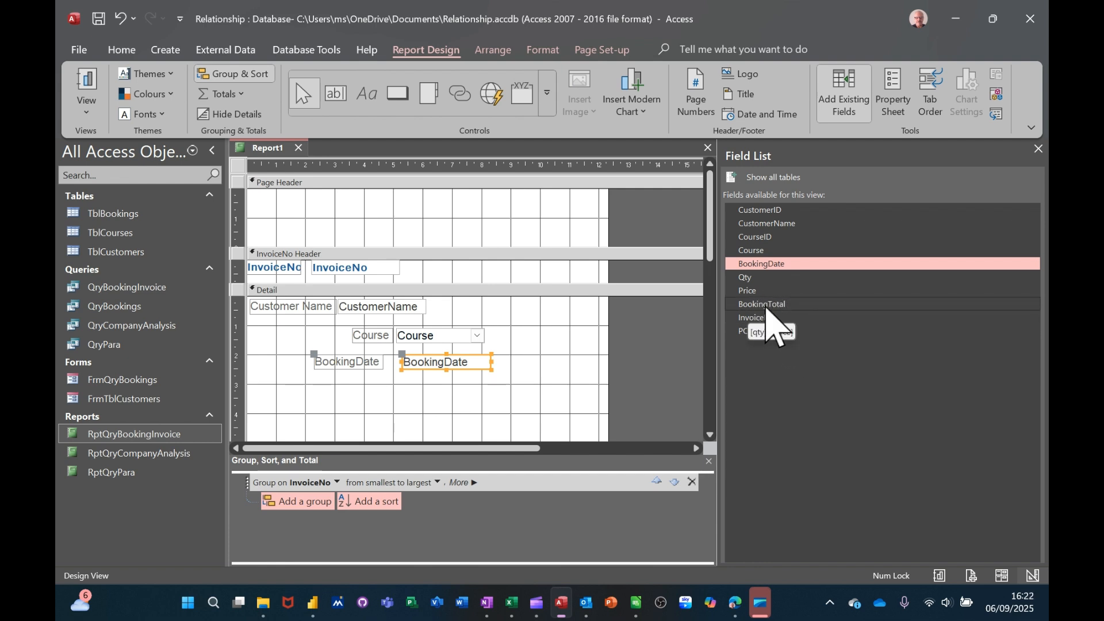
left_click_drag(764, 308, 406, 381)
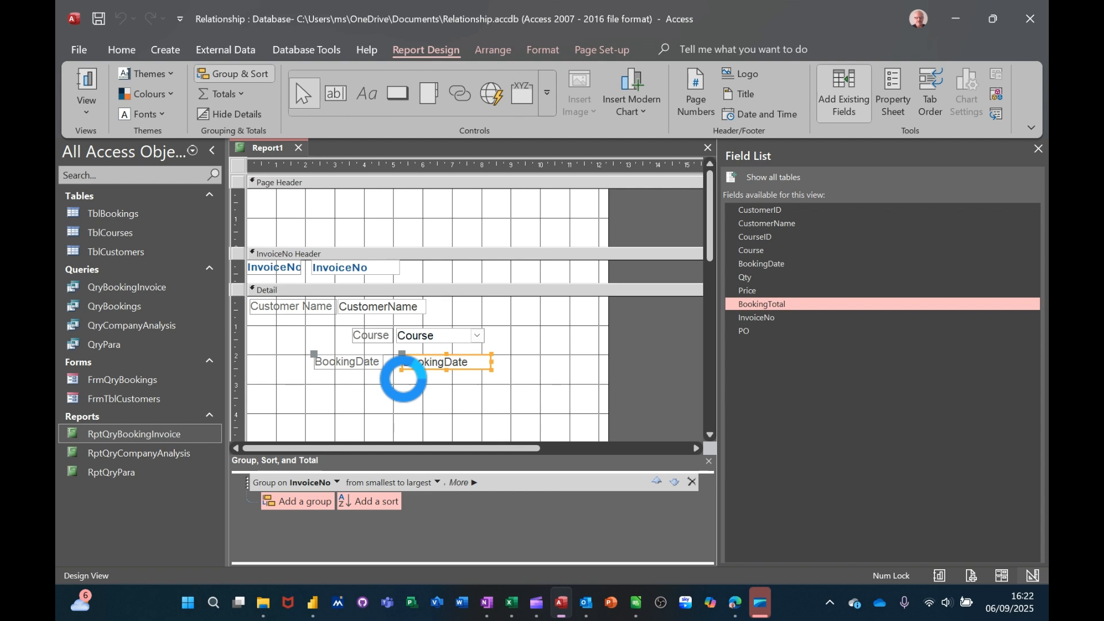
Preview the detail fields in Report View for invoice number 101, check the spacing between records, and return to Design View
left_click(88, 86)
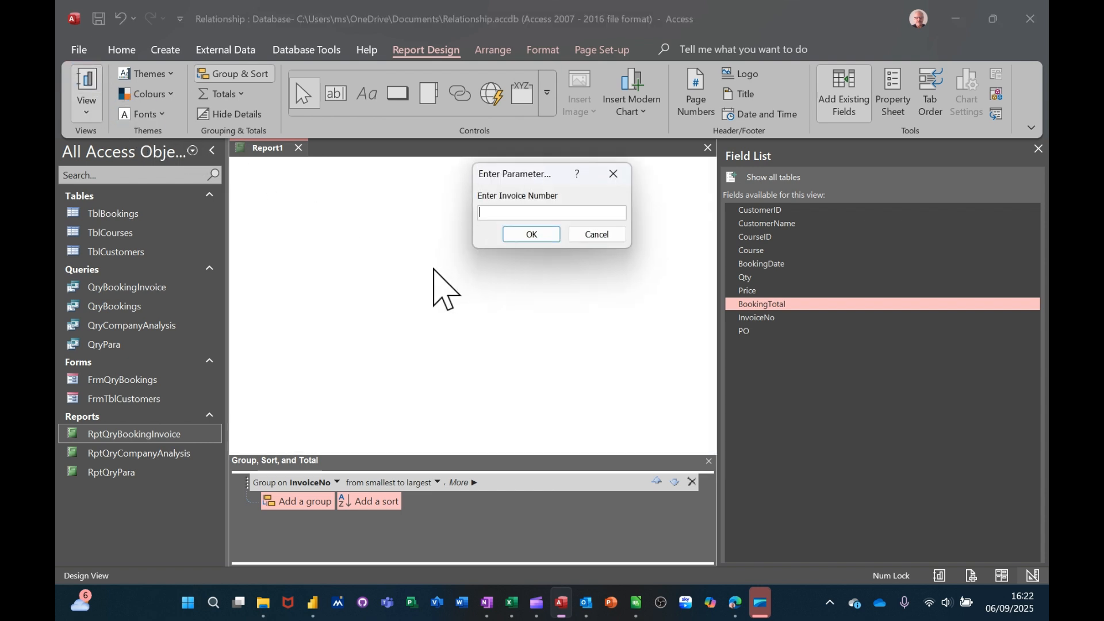
type("101")
key("Return")
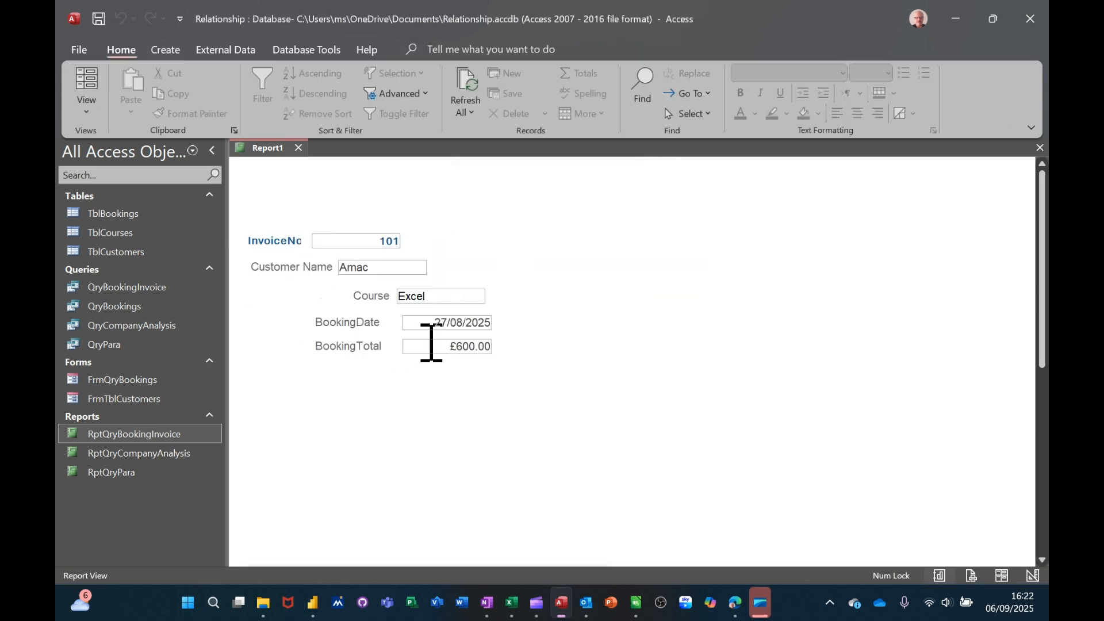
scroll(540, 348, "down", 5)
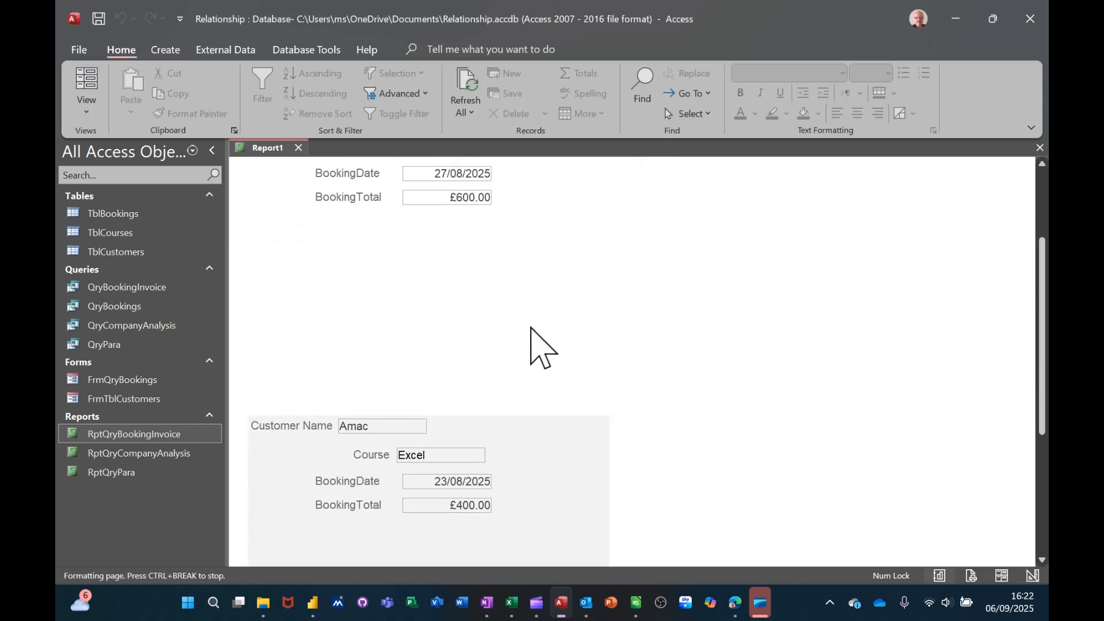
scroll(540, 348, "up", 3)
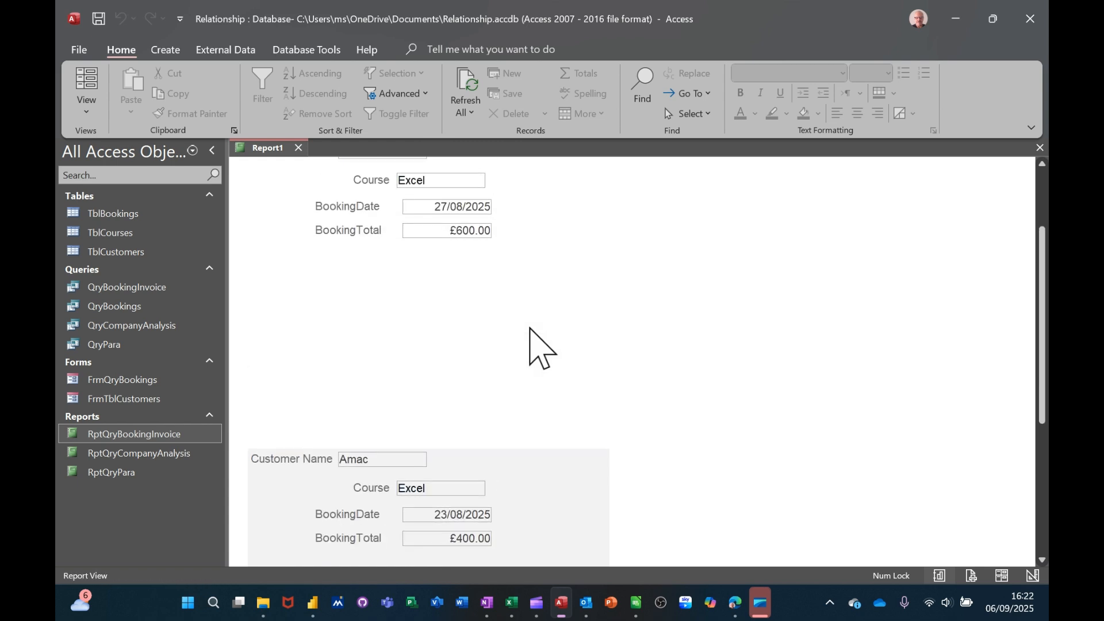
scroll(457, 311, "up", 2)
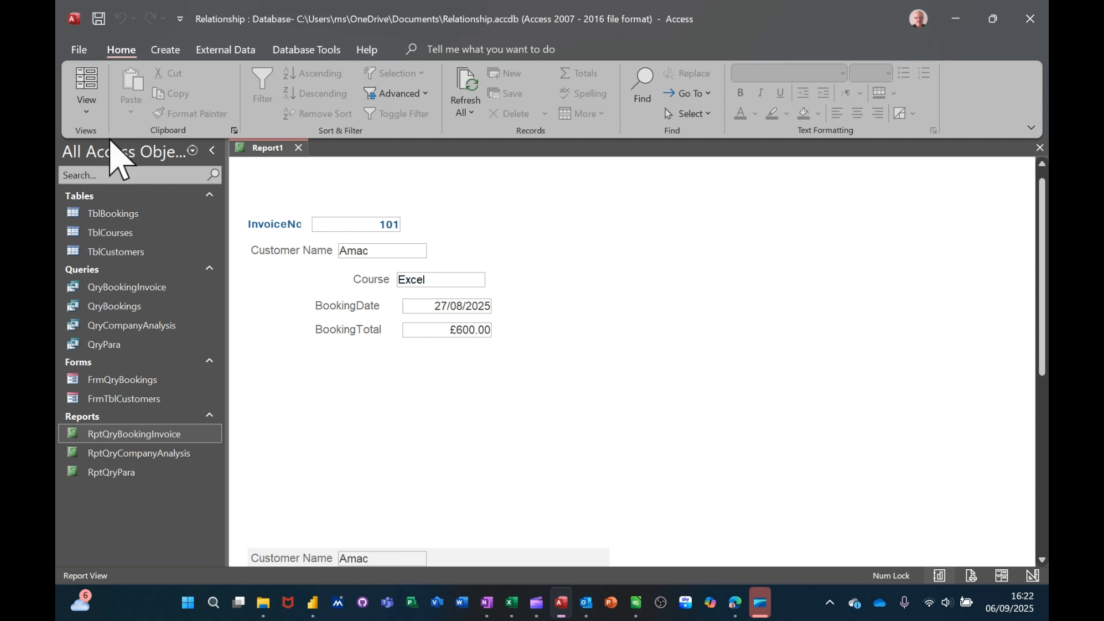
left_click(85, 114)
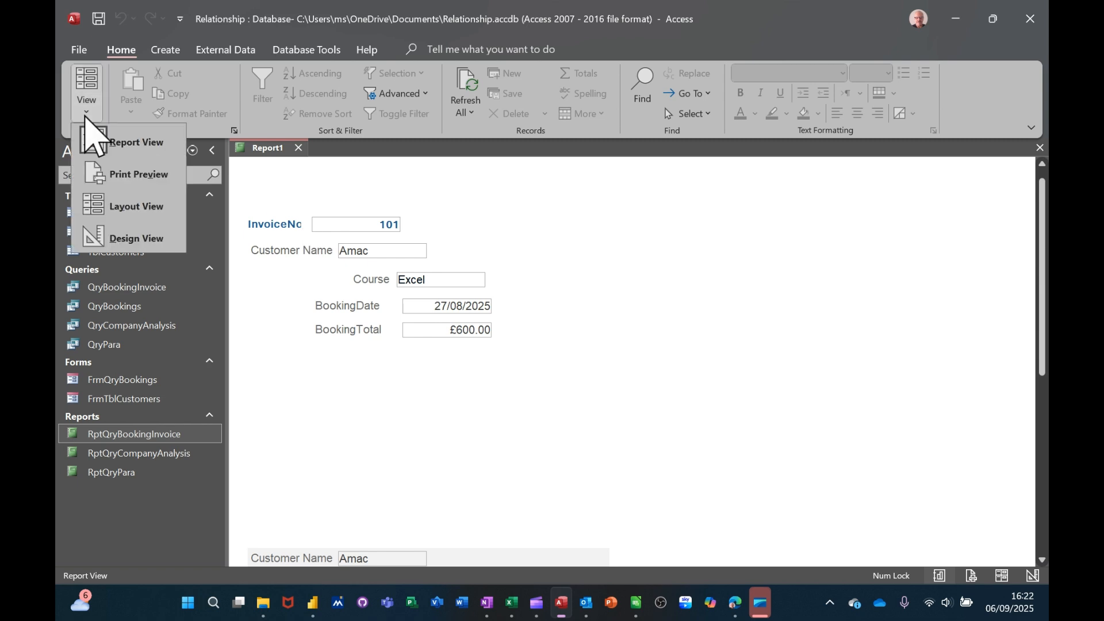
left_click(112, 242)
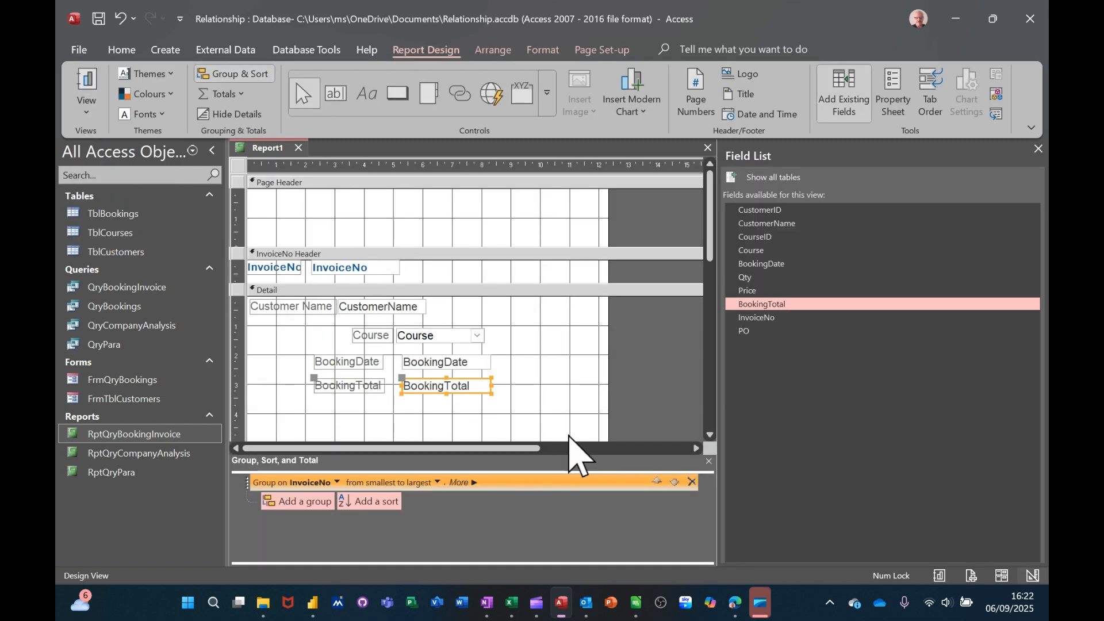
Shrink the Detail section's height so it ends just below the BookingTotal field
scroll(563, 435, "down", 8)
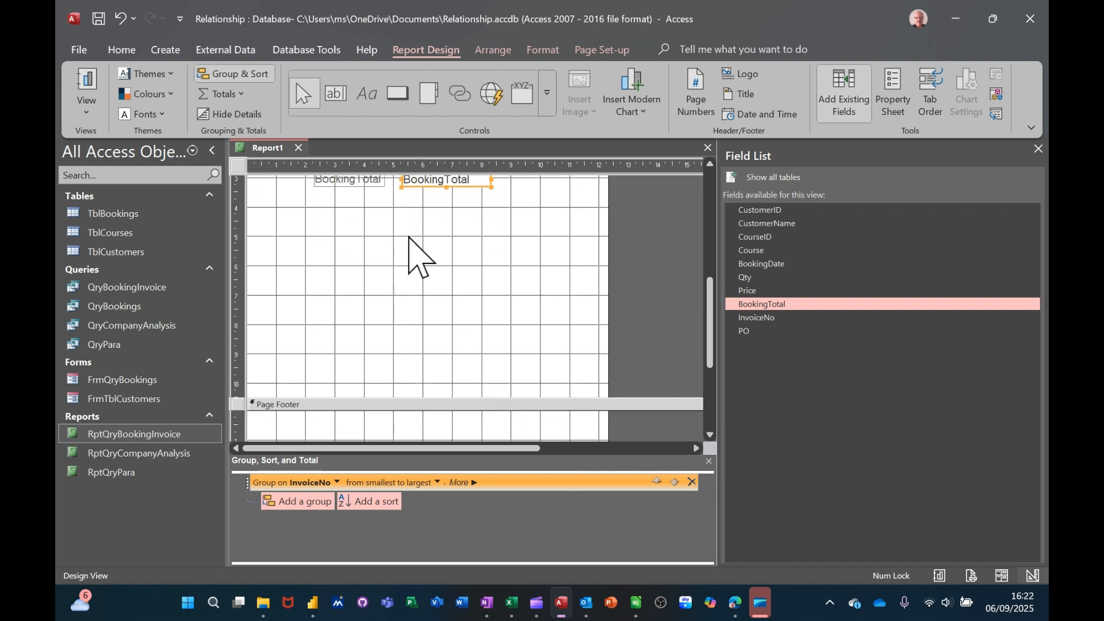
left_click_drag(449, 396, 493, 195)
scroll(525, 289, "up", 5)
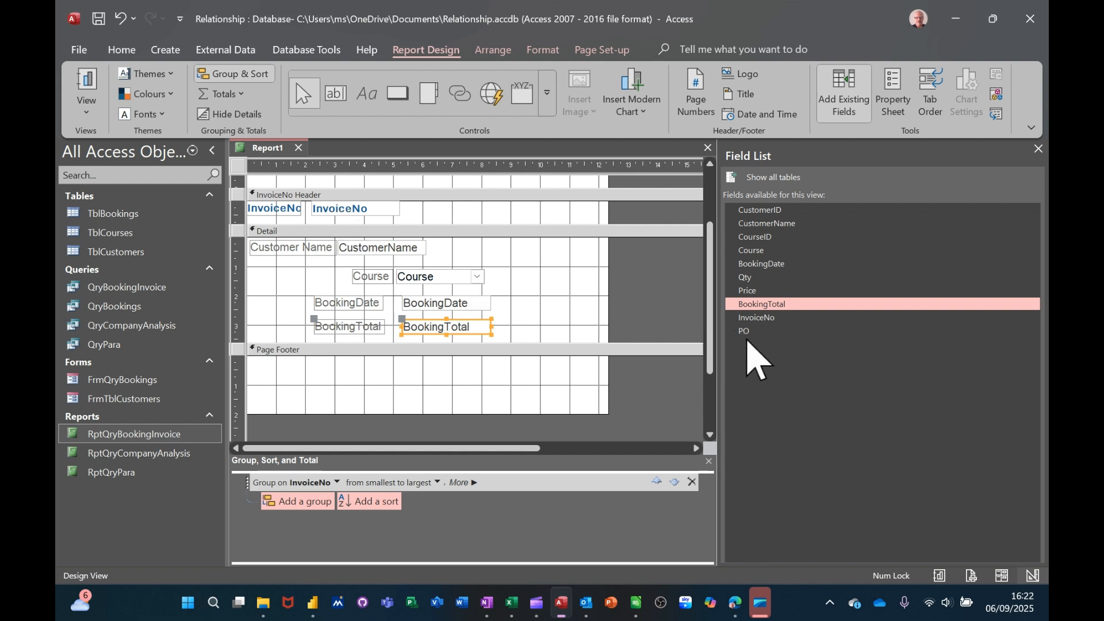
Add the PO field to the InvoiceNo Header and align it in line with the InvoiceNo field
left_click_drag(761, 333, 544, 212)
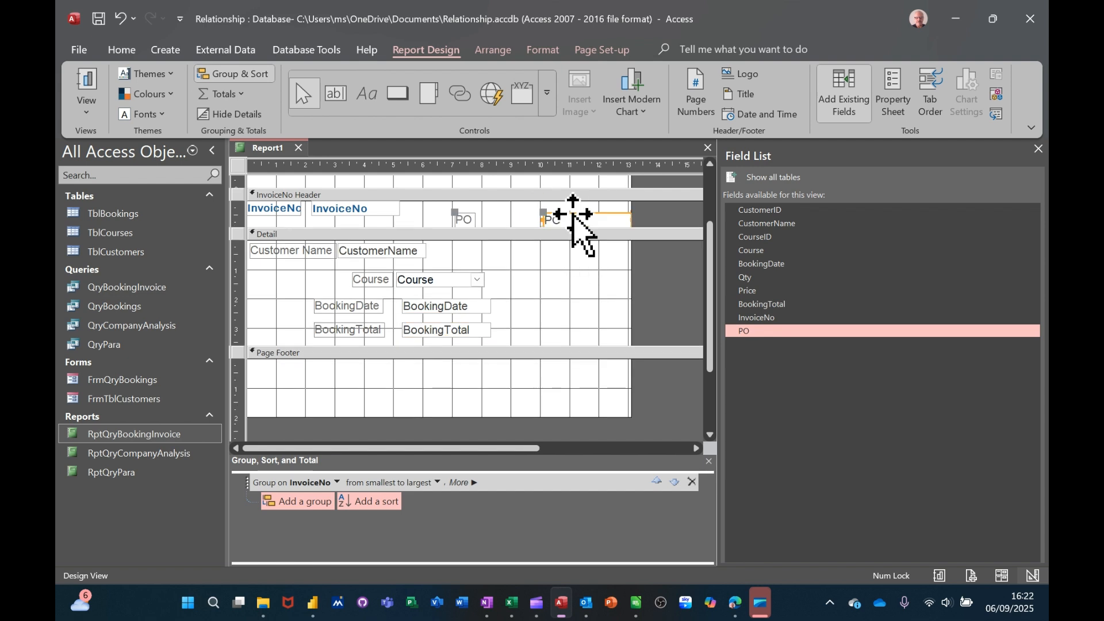
left_click_drag(574, 214, 569, 201)
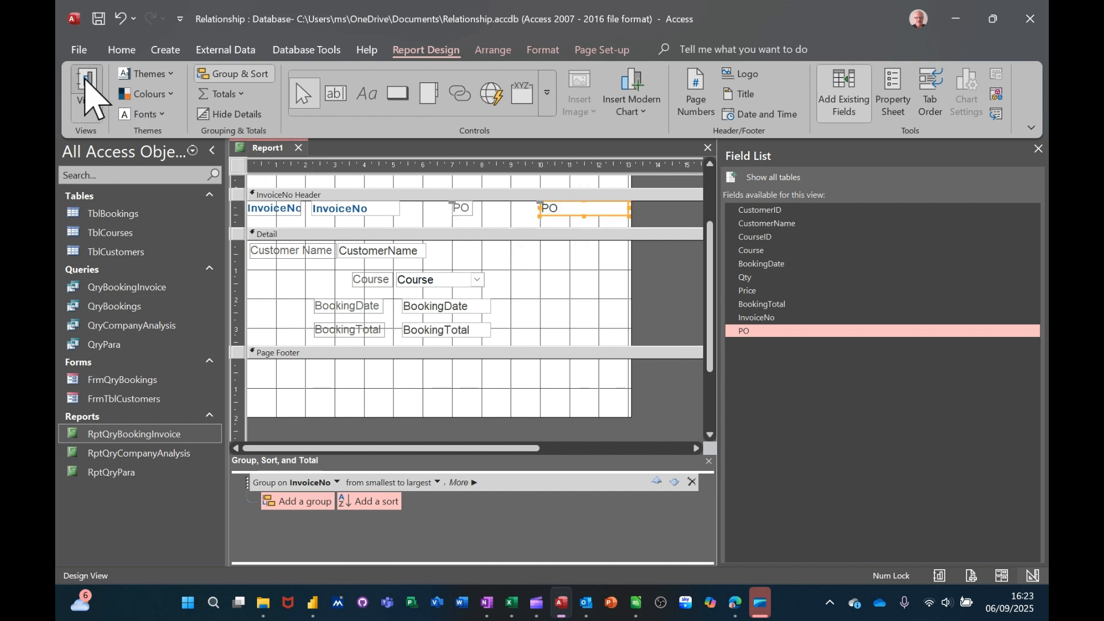
Preview the report with the PO field for invoice number 101 and return to Design View
left_click(85, 78)
type("101")
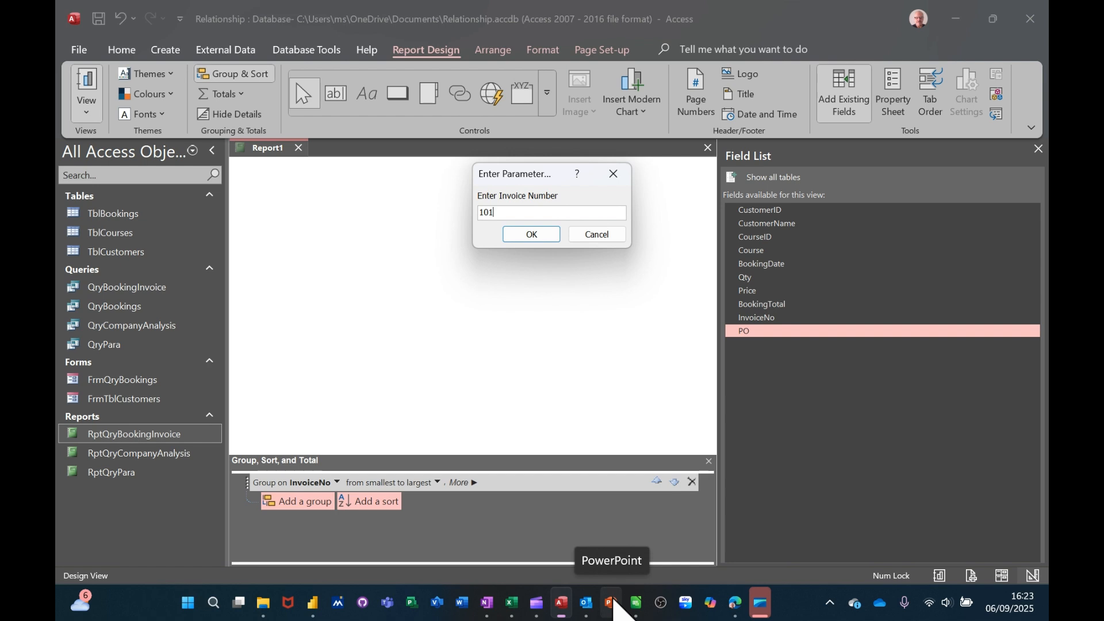
key("Return")
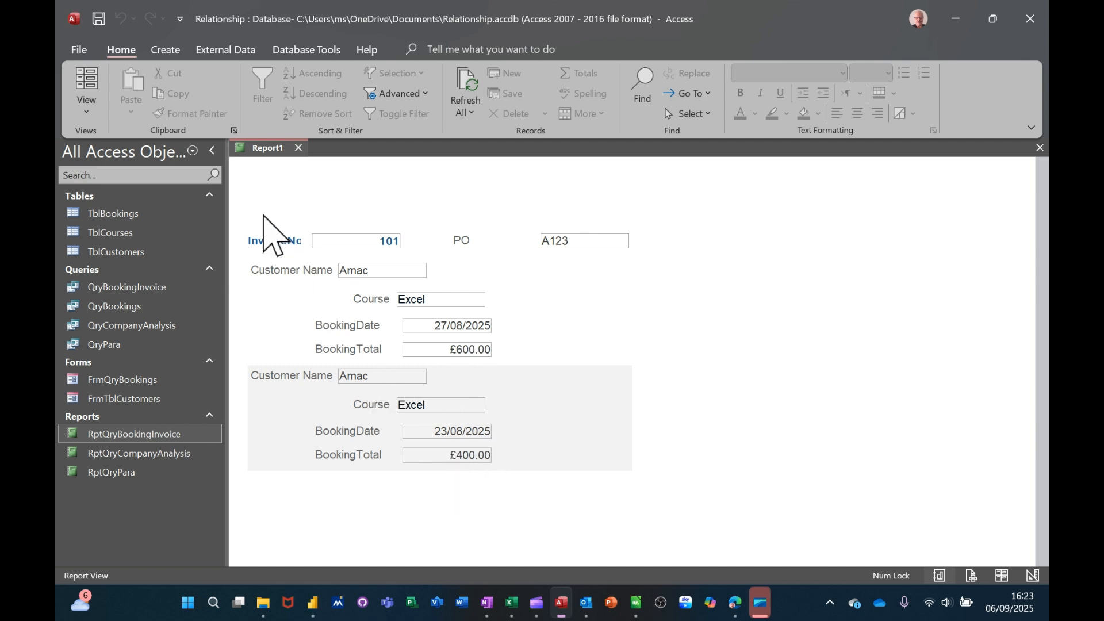
left_click(97, 88)
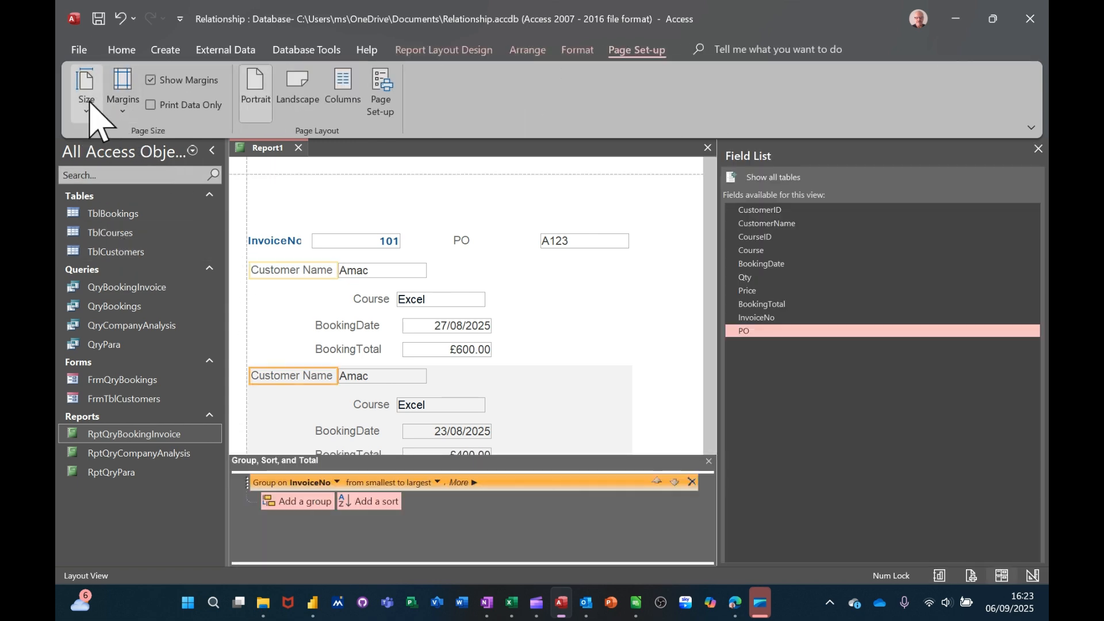
left_click(423, 50)
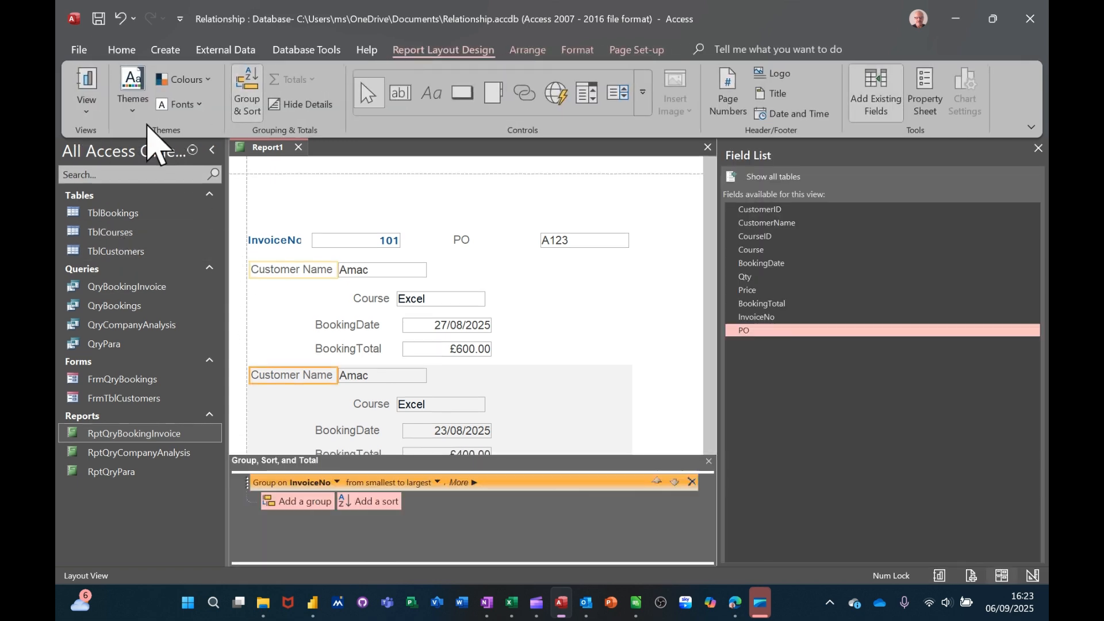
left_click(87, 112)
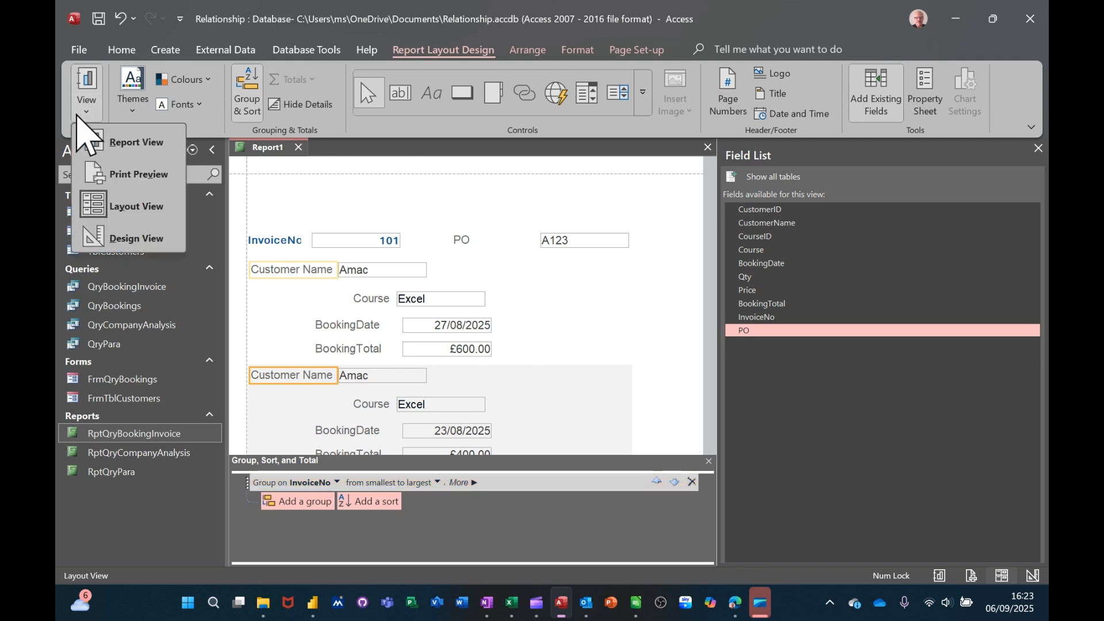
left_click(125, 238)
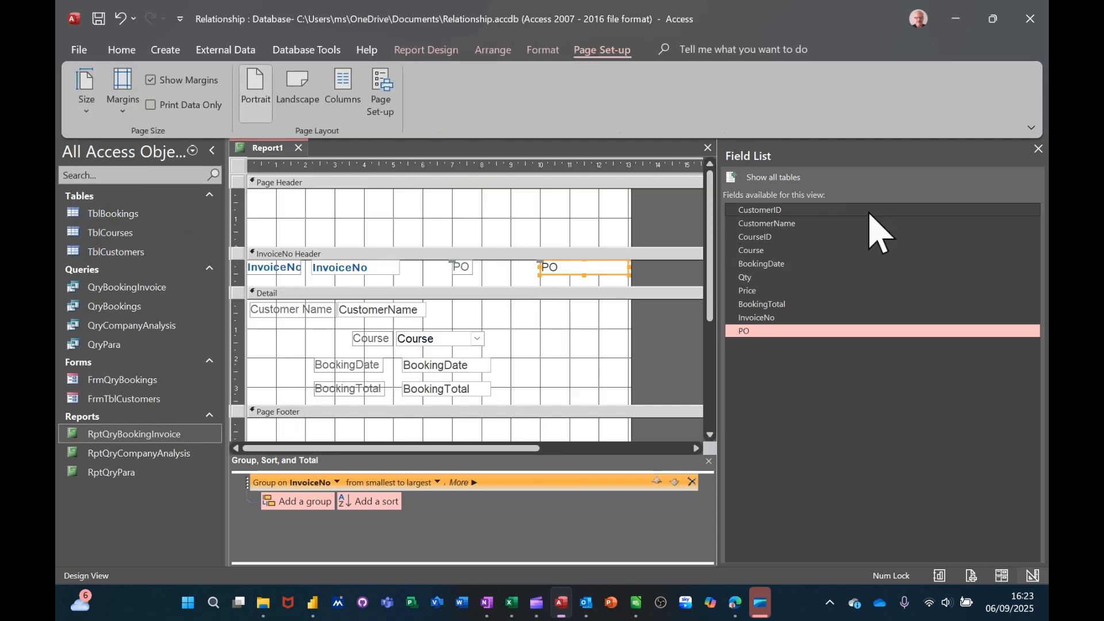
Close the field list and add a Sum grand total on BookingTotal to the InvoiceNo grouping
left_click(1039, 147)
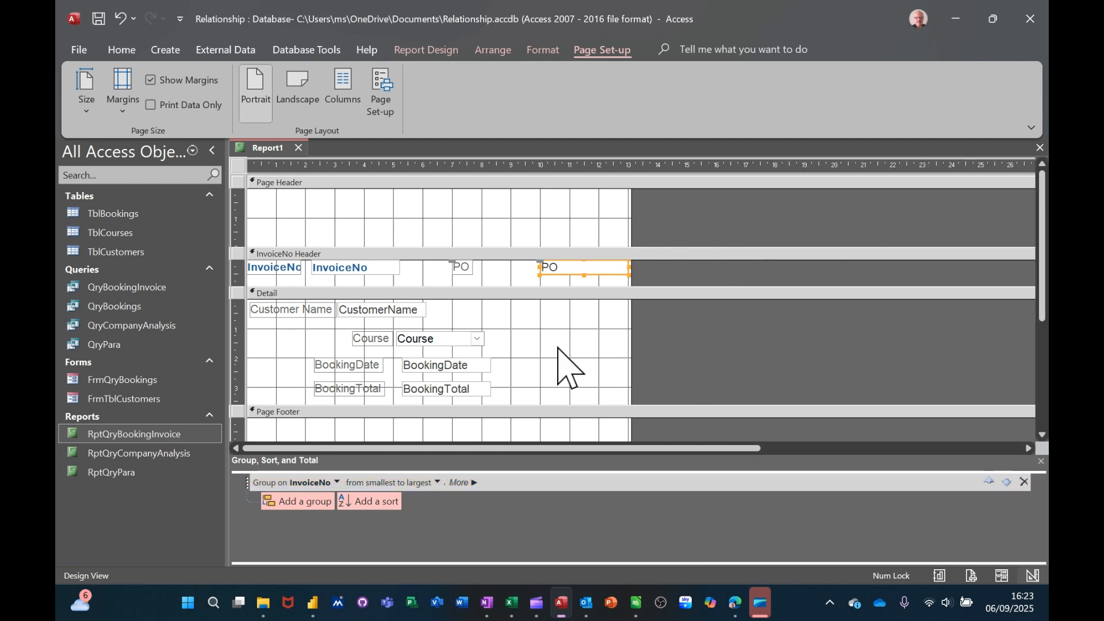
scroll(558, 348, "down", 1)
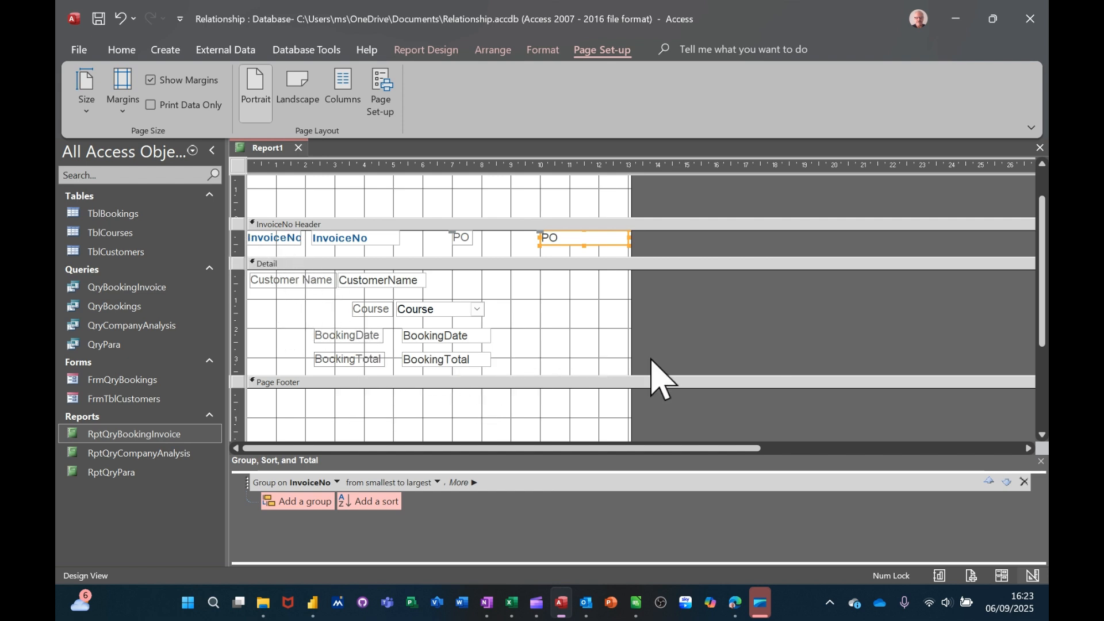
scroll(650, 374, "down", 1)
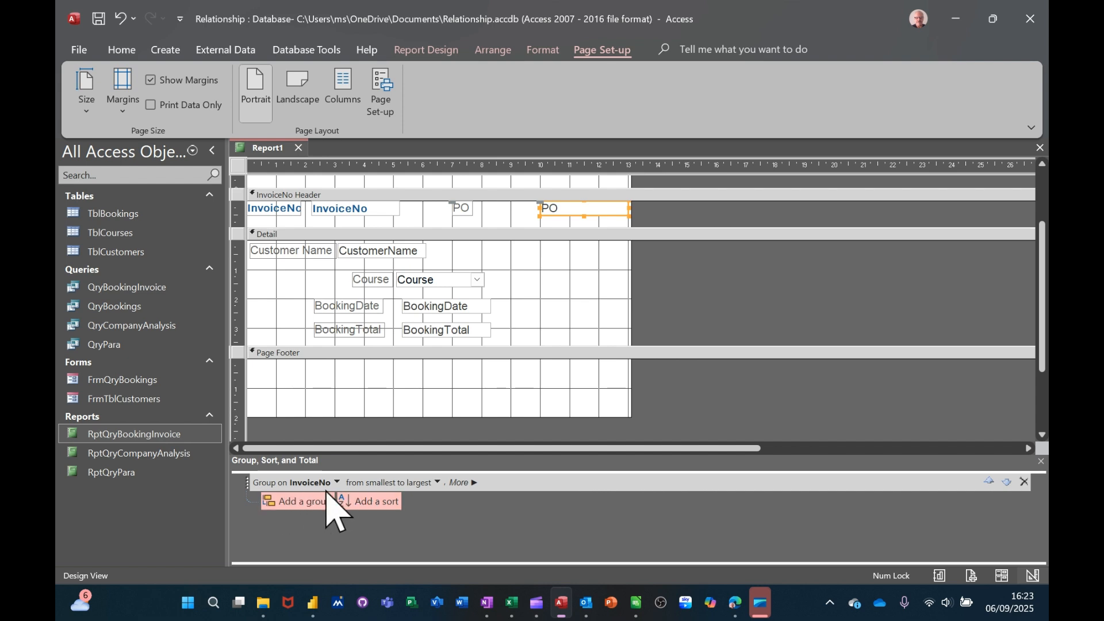
left_click(473, 483)
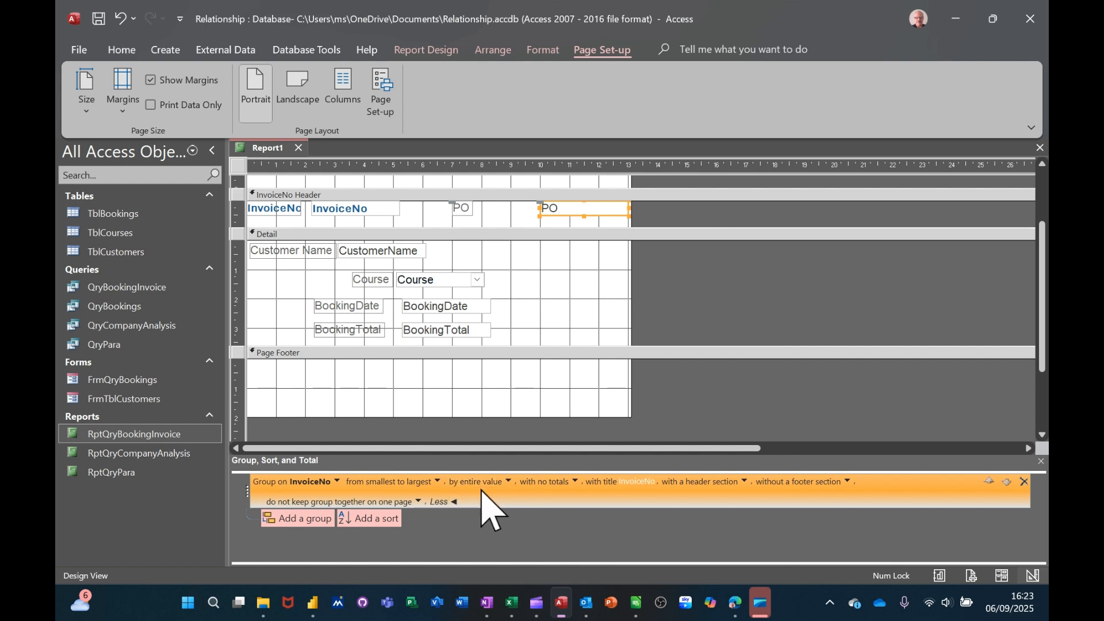
left_click(575, 482)
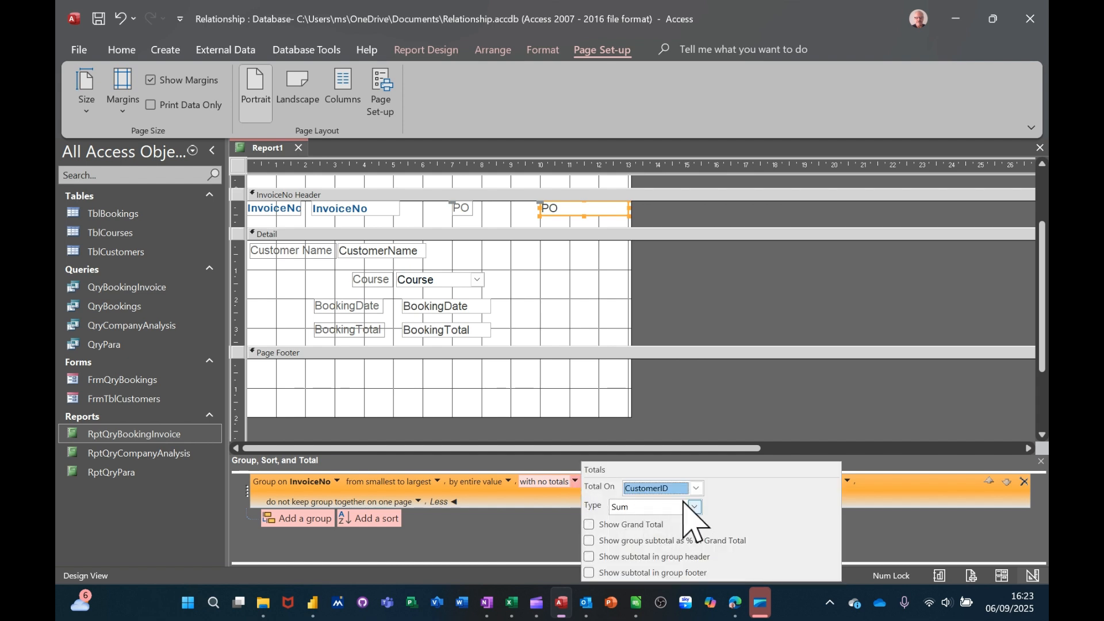
left_click(696, 489)
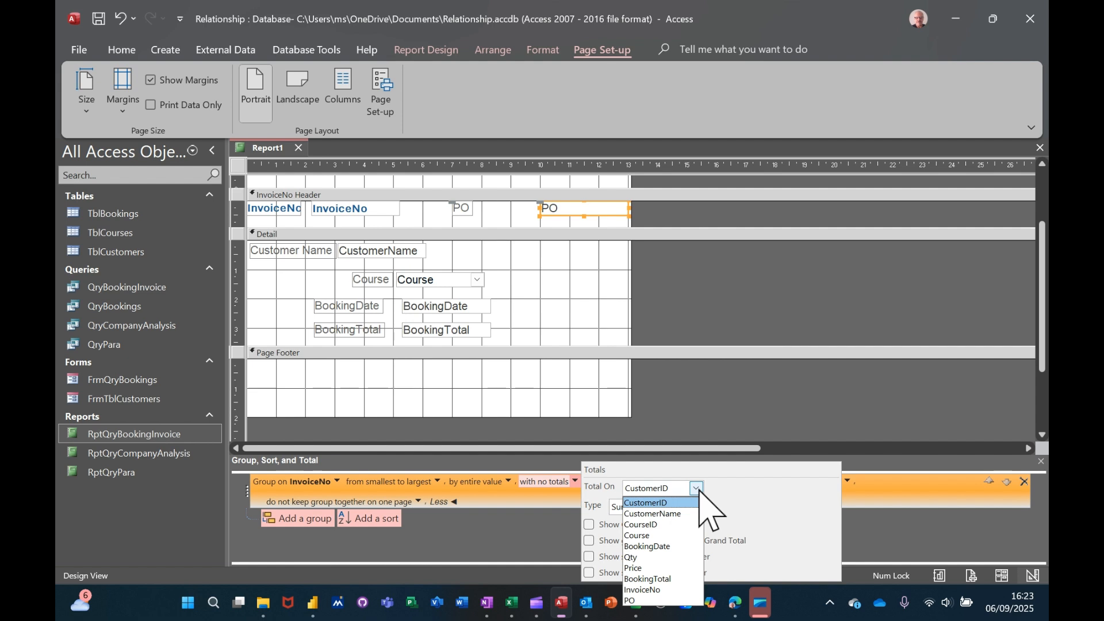
left_click(665, 579)
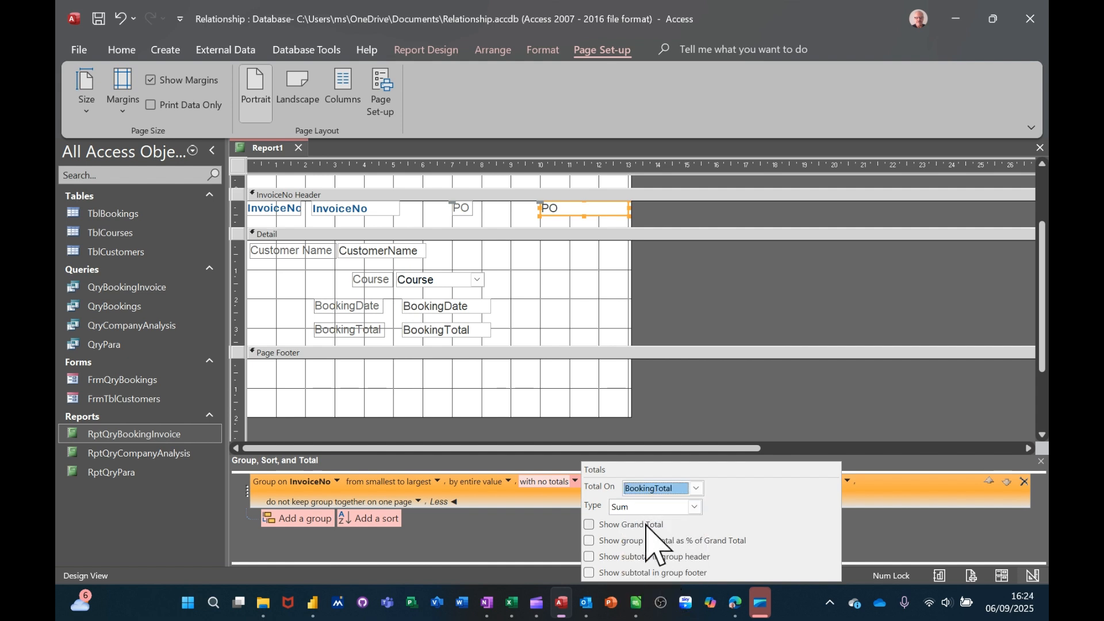
left_click(597, 526)
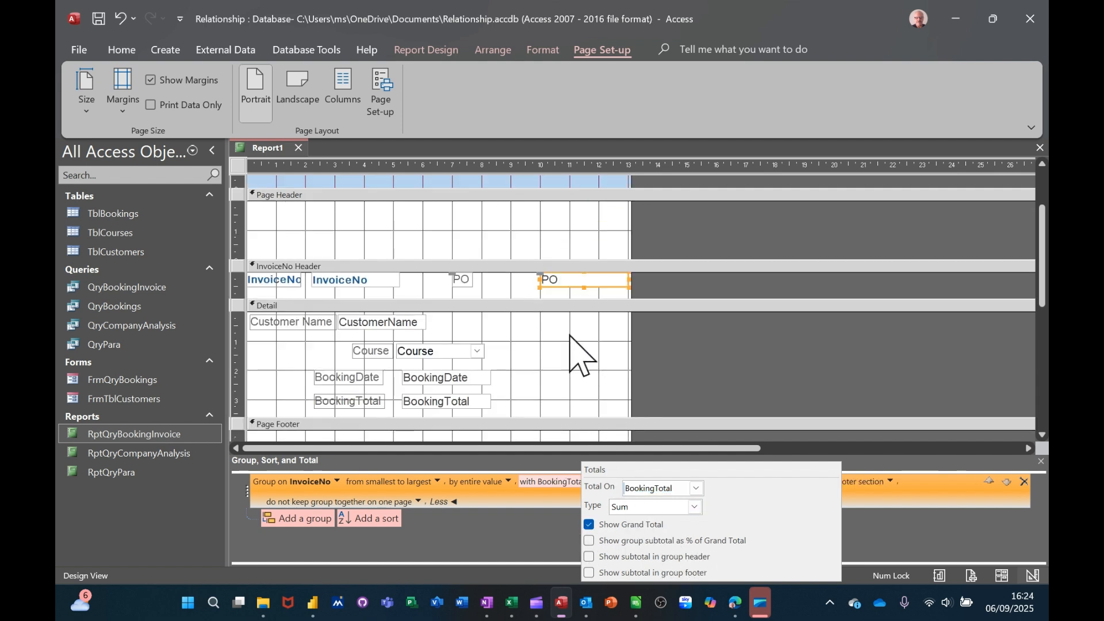
left_click(646, 361)
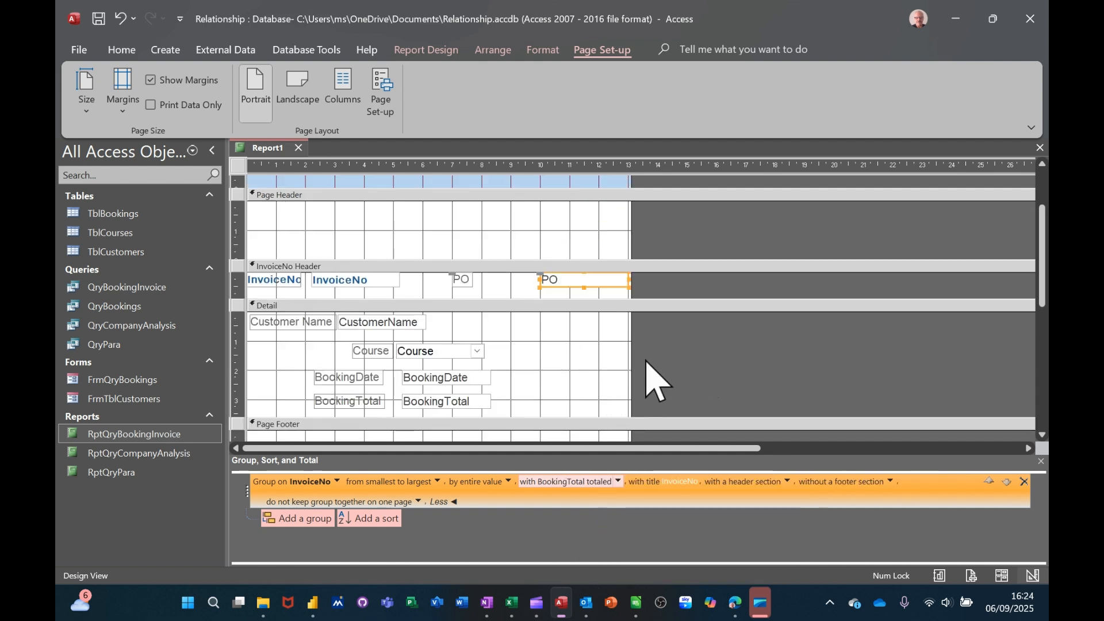
Move the BookingTotal sum in the Report Footer to about 9 cm across and collapse the empty Page Footer section
scroll(660, 362, "down", 1)
scroll(661, 362, "down", 2)
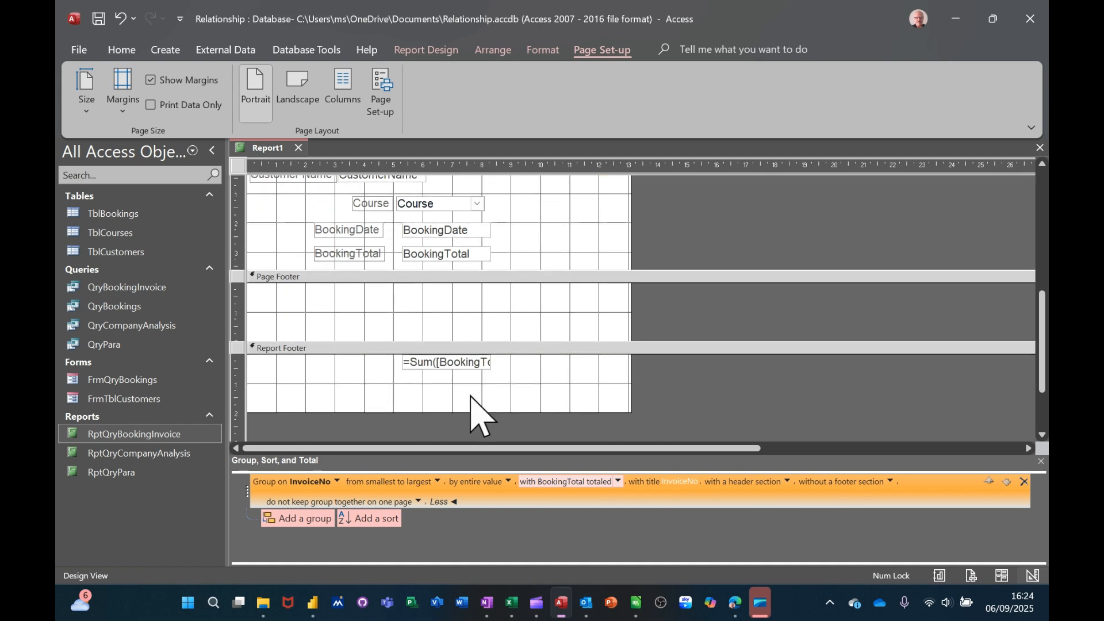
left_click_drag(454, 365, 561, 369)
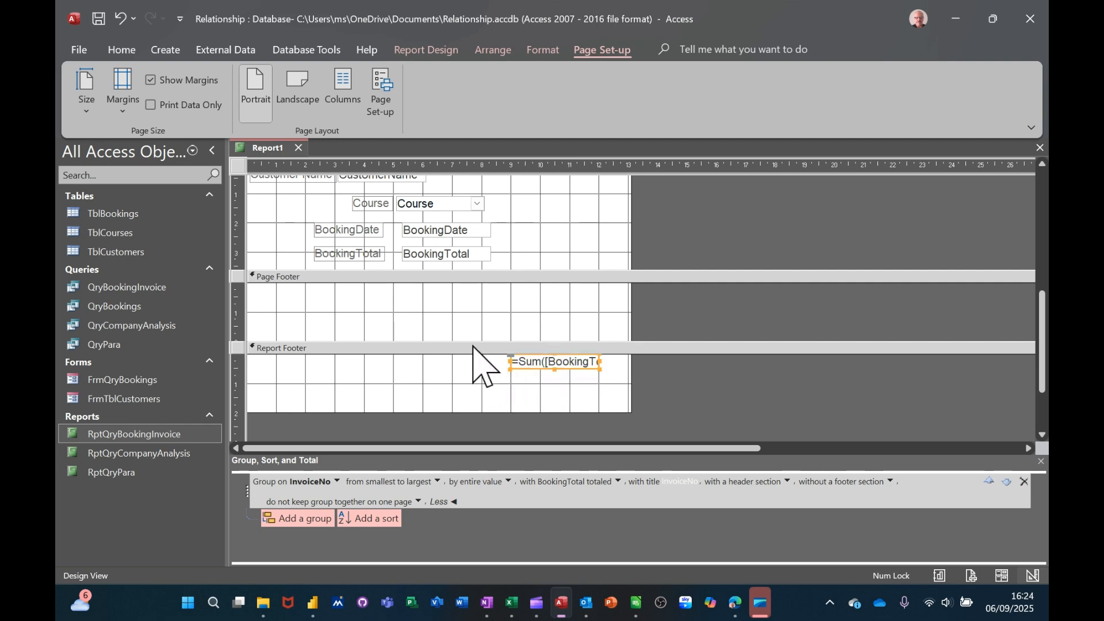
left_click_drag(476, 340, 496, 285)
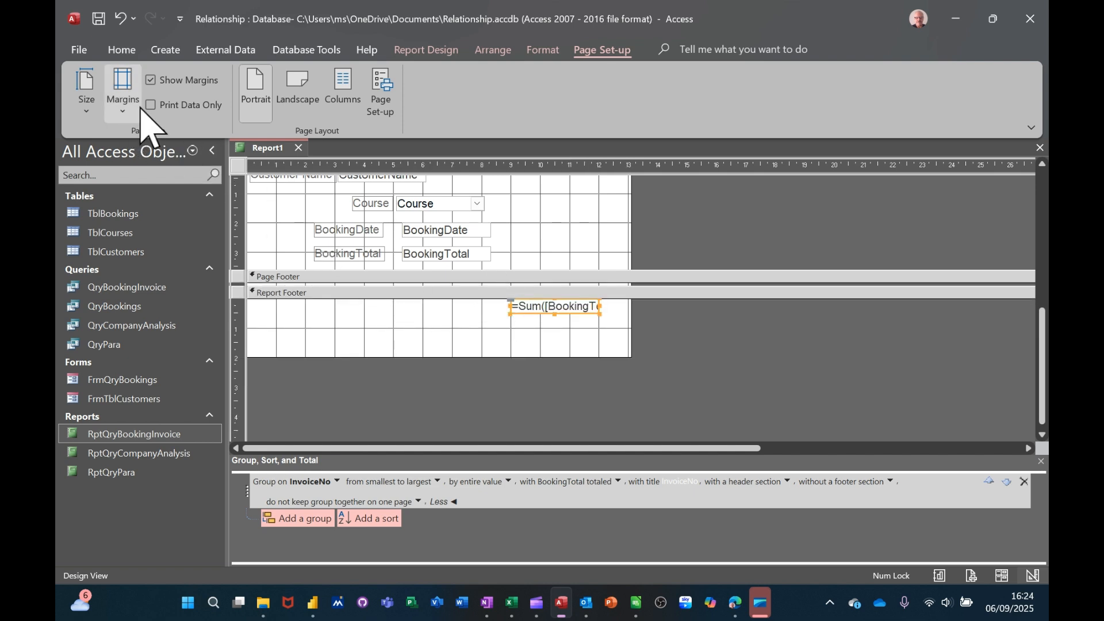
Preview the report's grand total in Report View for invoice number 101 and return to the footer sections in Design View
left_click(404, 51)
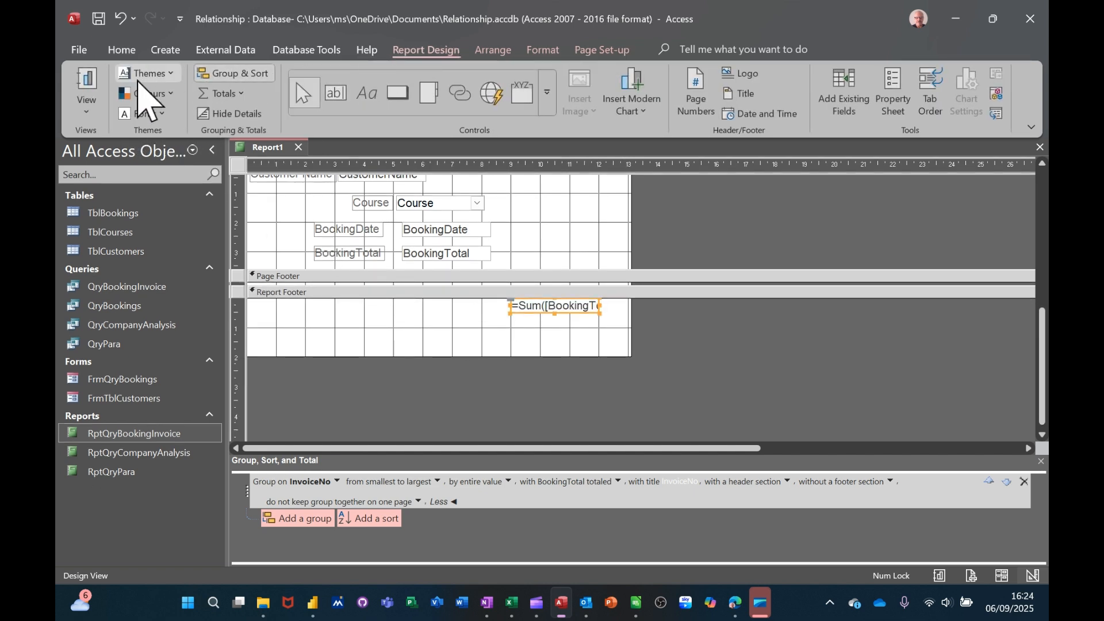
left_click(90, 84)
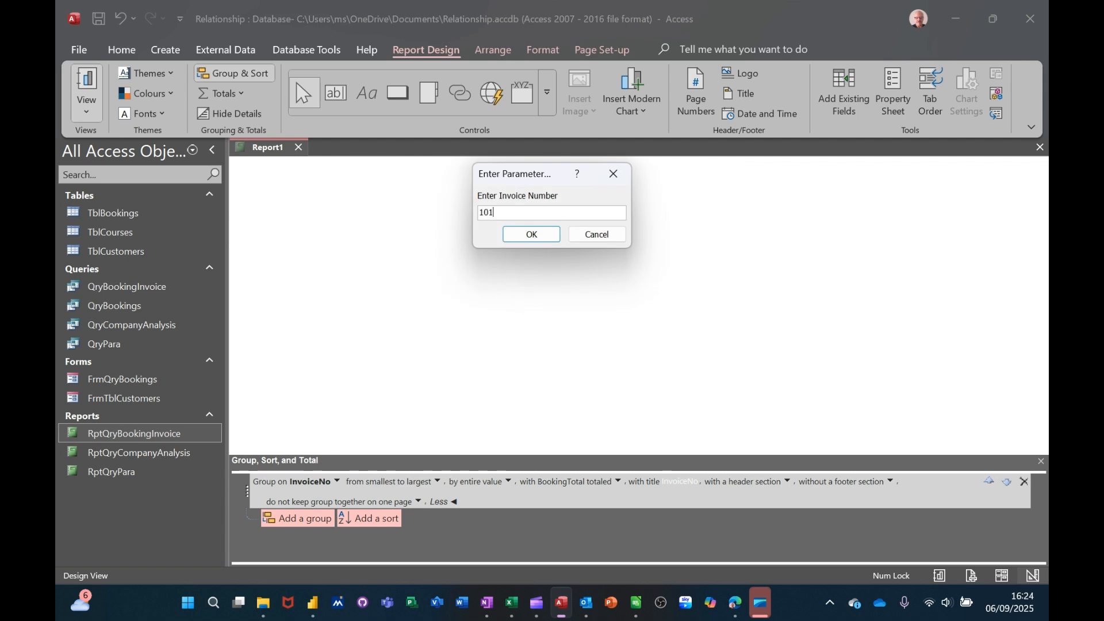
key("Return")
scroll(497, 248, "down", 2)
scroll(498, 248, "down", 1)
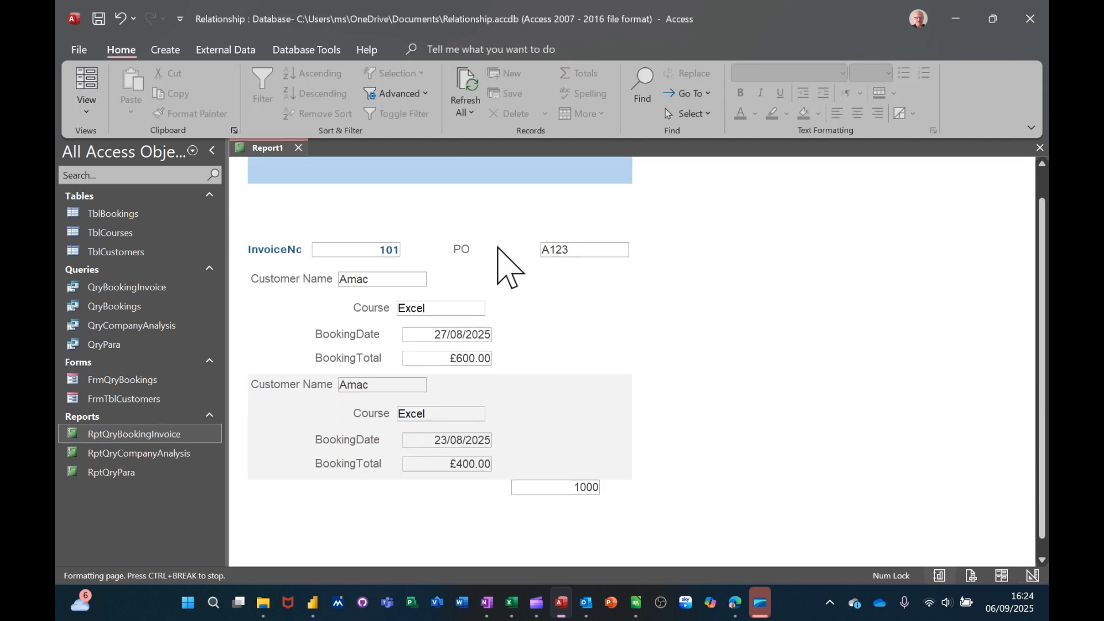
scroll(536, 408, "up", 3)
scroll(534, 410, "down", 2)
scroll(541, 429, "down", 1)
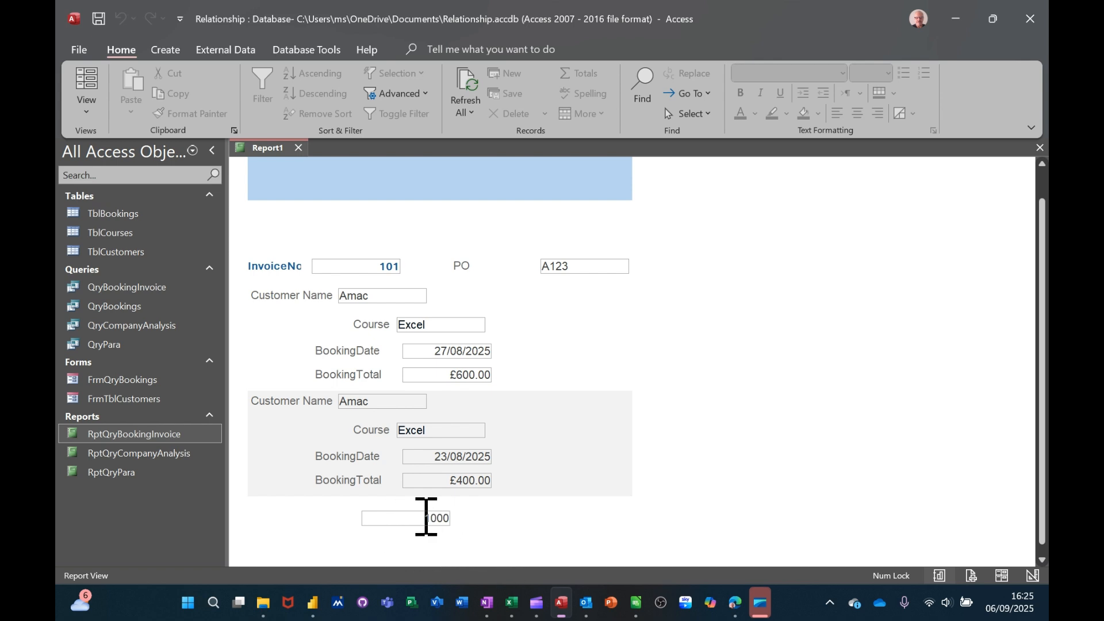
left_click(87, 107)
left_click(124, 238)
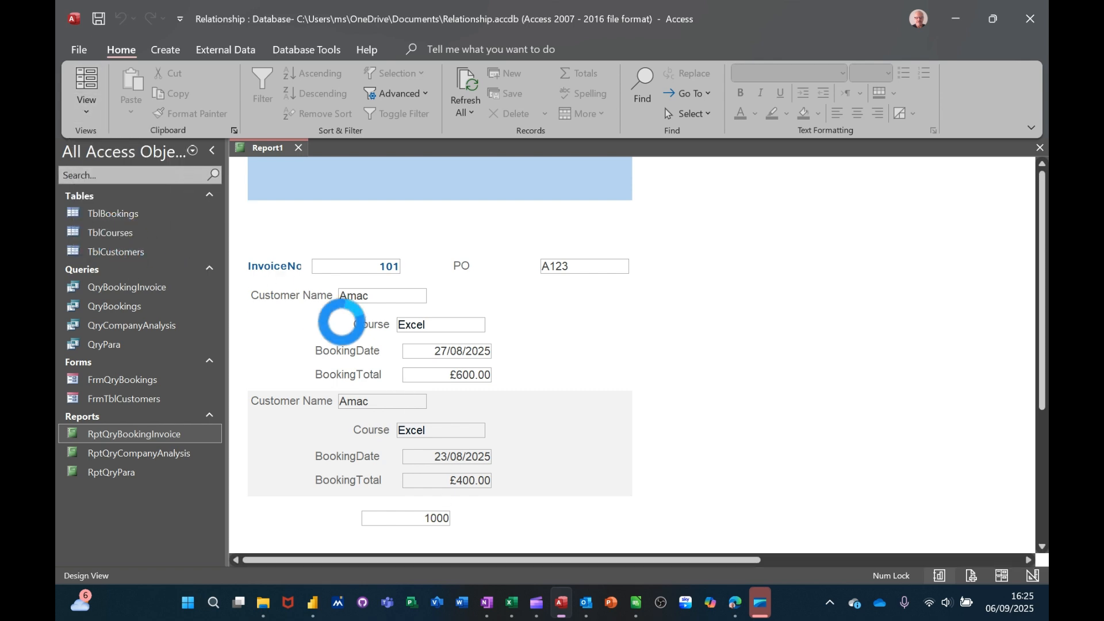
scroll(524, 411, "down", 2)
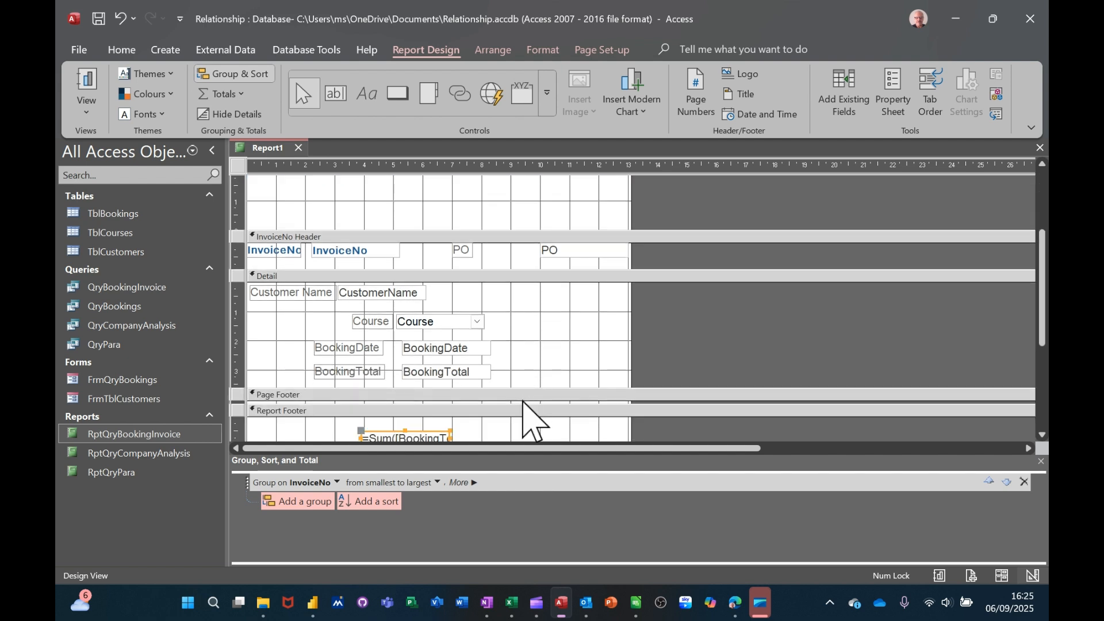
Move the BookingTotal sum in the Report Footer to about 8 cm from the report's left edge and format it as currency
left_click_drag(431, 381, 552, 387)
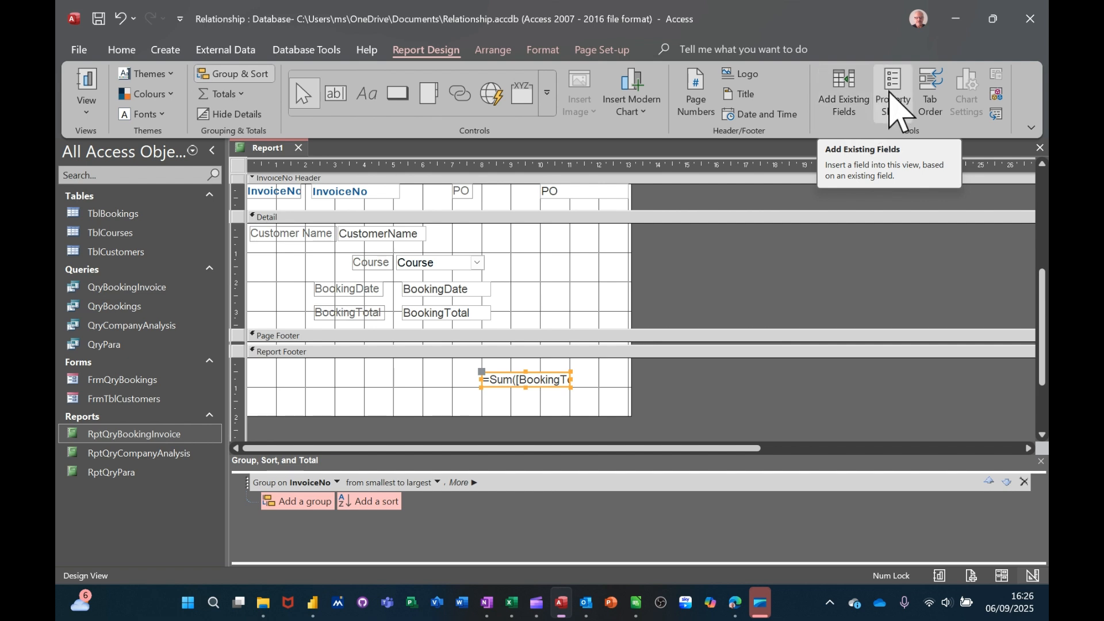
left_click(895, 96)
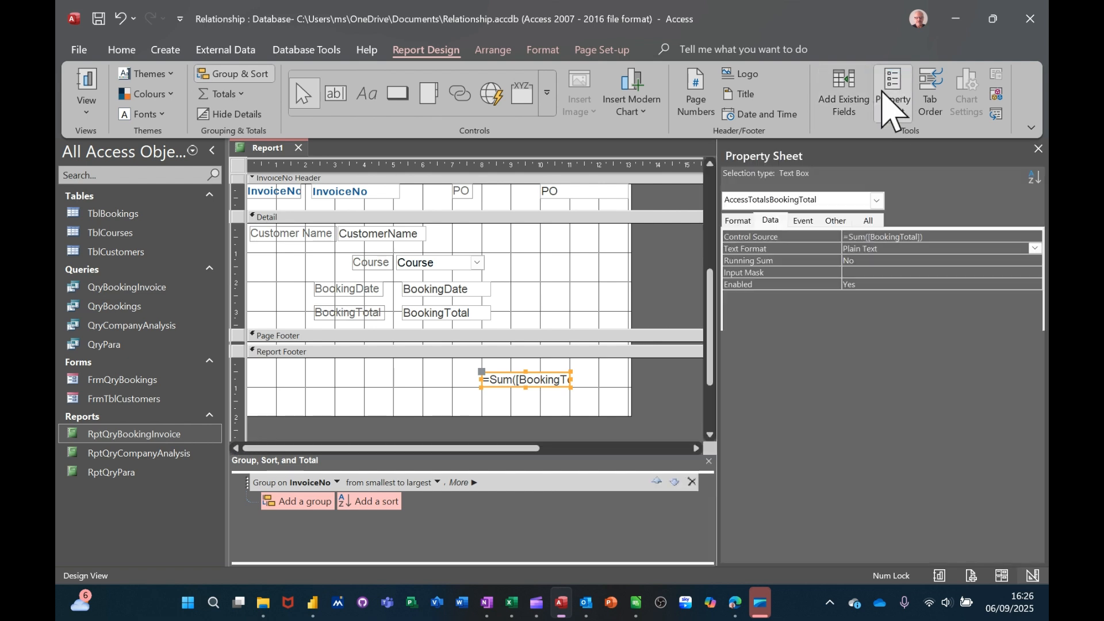
left_click(738, 221)
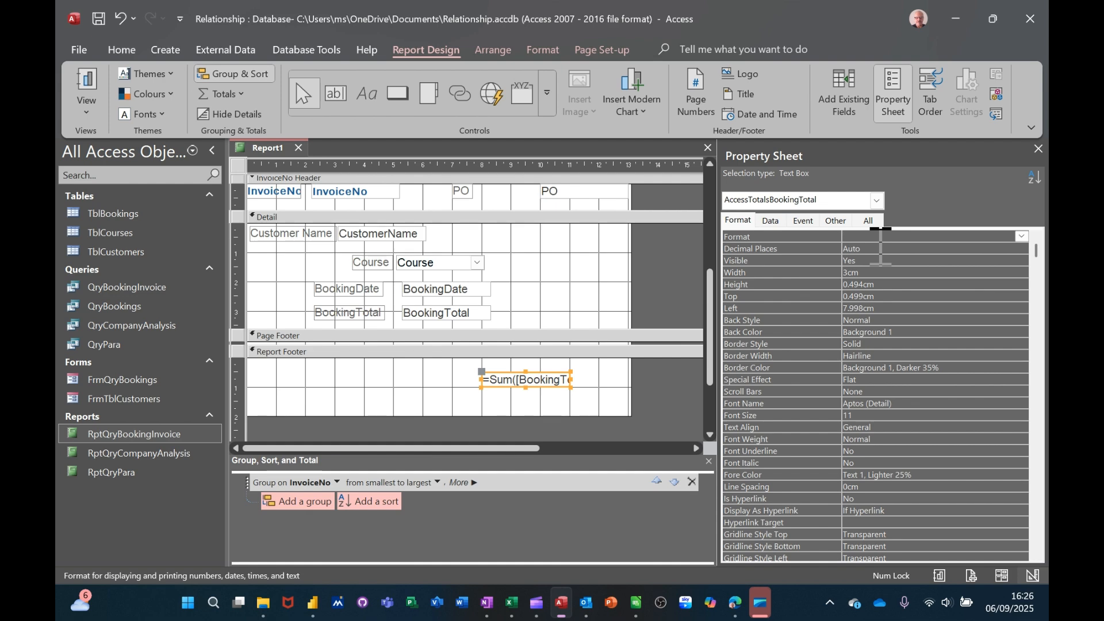
Preview the repositioned grand total in Report View for invoice number 101 and return to Design View
left_click(86, 81)
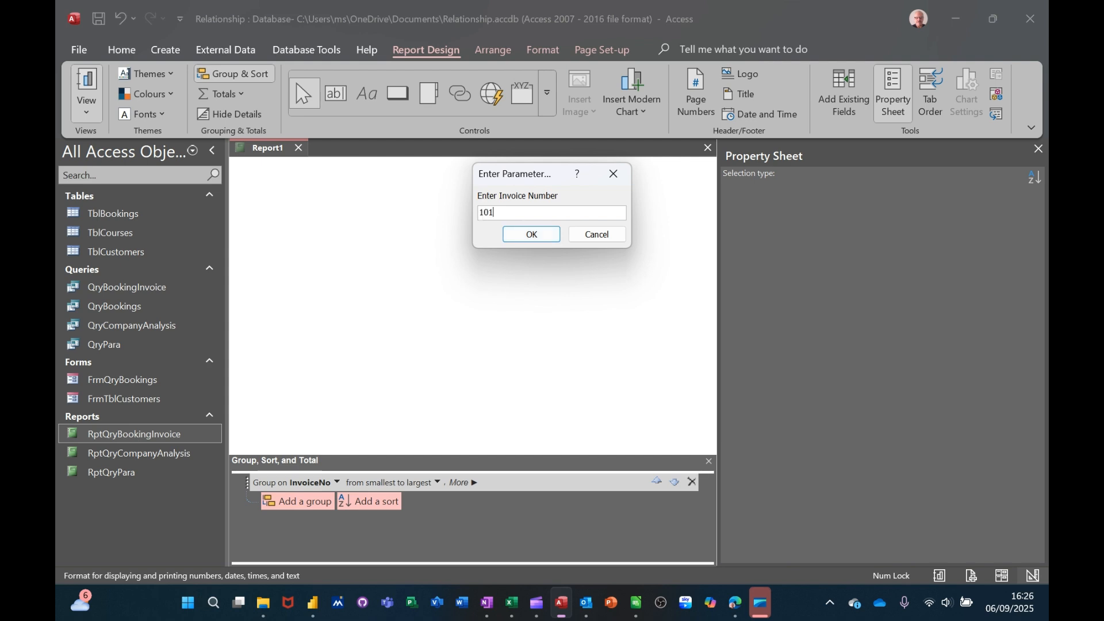
type("101")
key("Return")
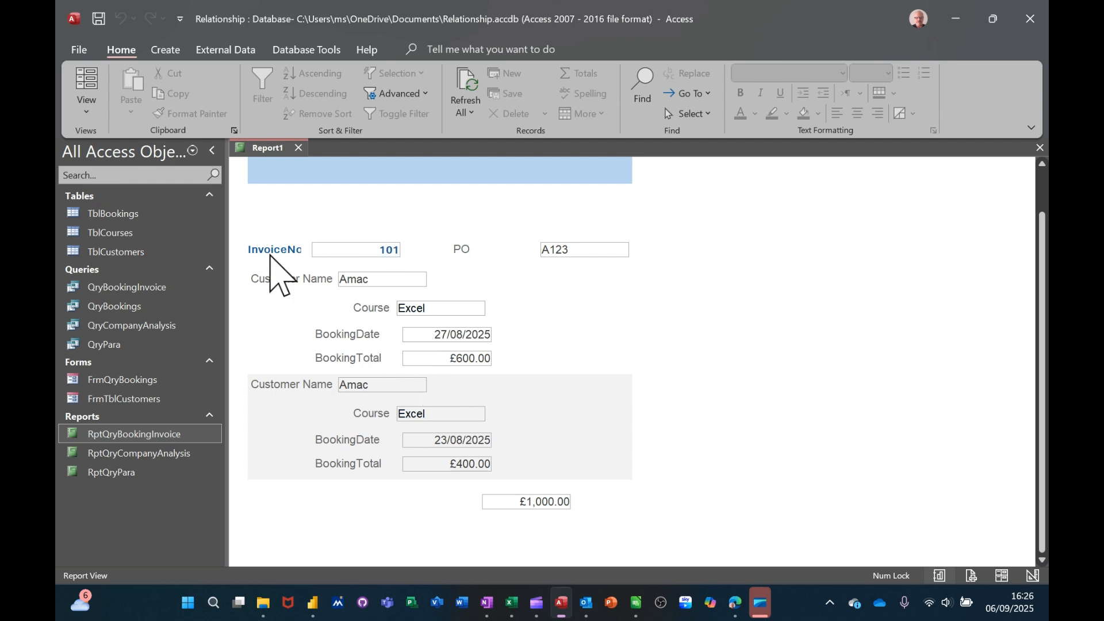
scroll(417, 213, "up", 2)
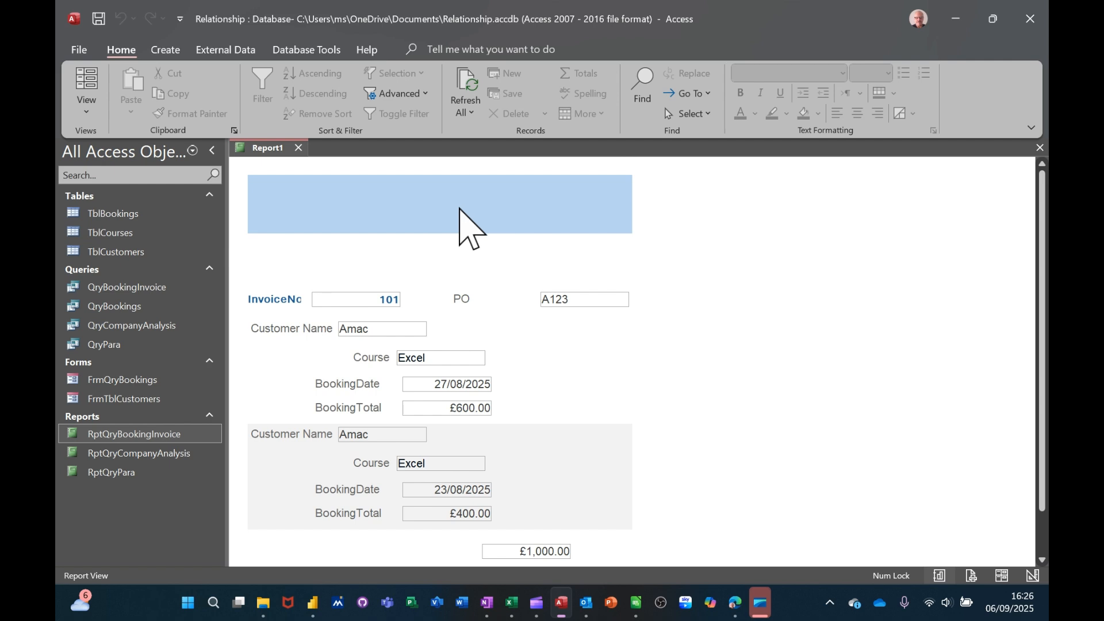
left_click(86, 115)
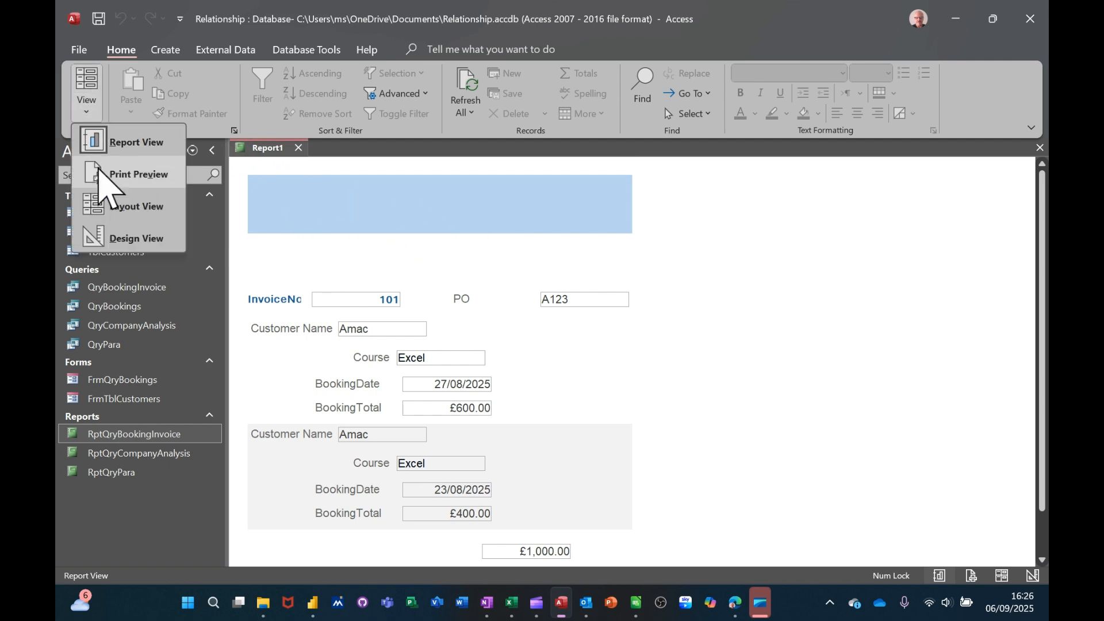
left_click(117, 239)
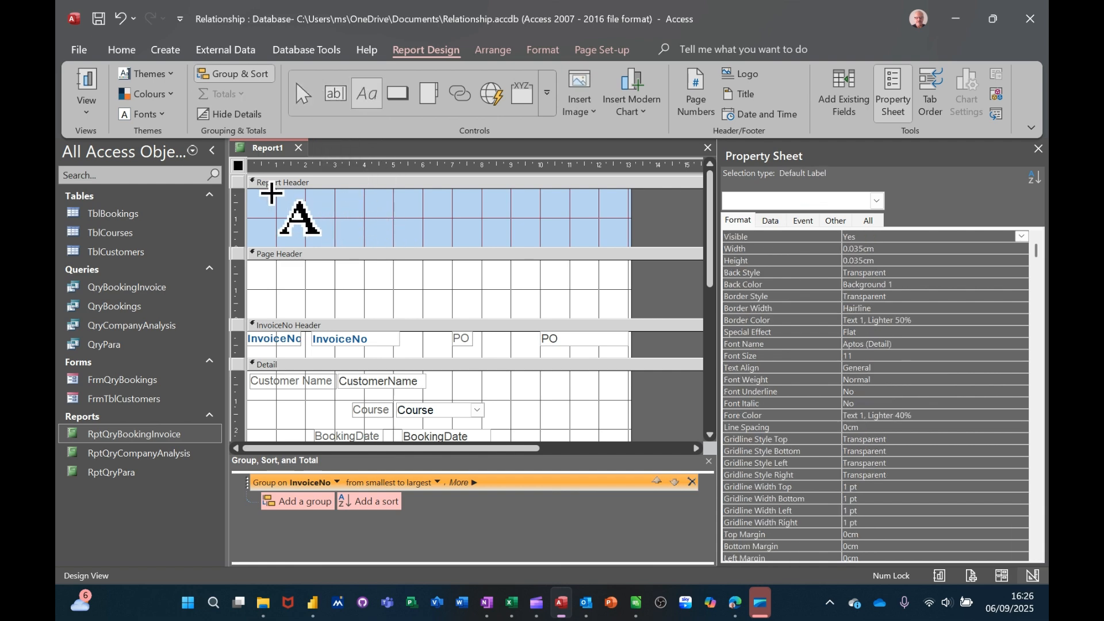
Add a centred "My Invoice" title label about 10 cm wide and 1.6 cm high in the Report Header, with font size 24
left_click_drag(268, 198, 561, 245)
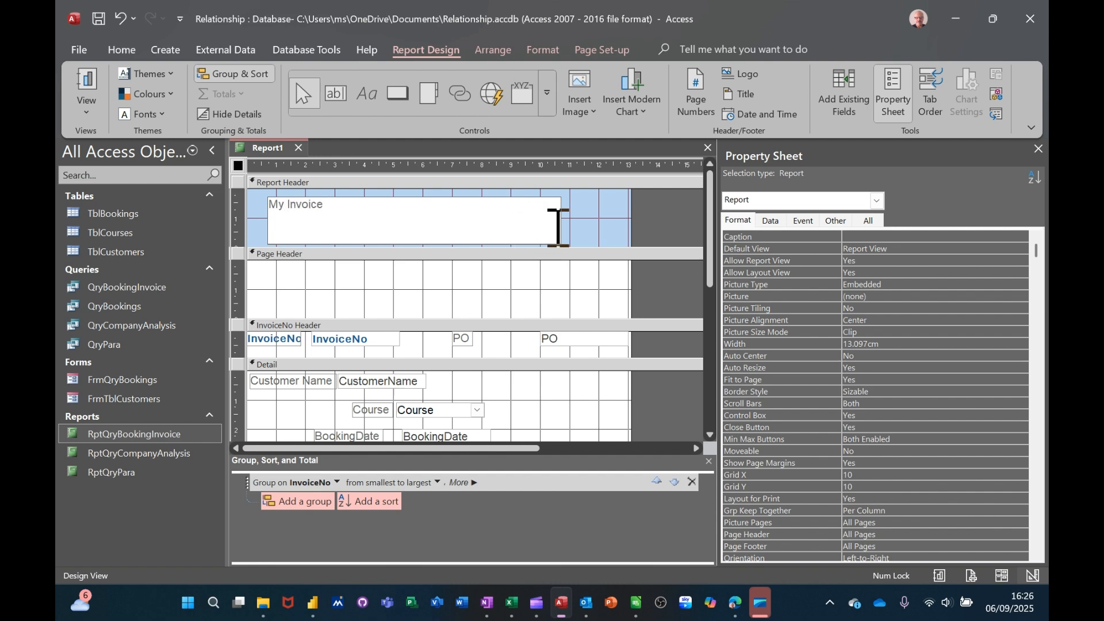
left_click(591, 239)
left_click(514, 233)
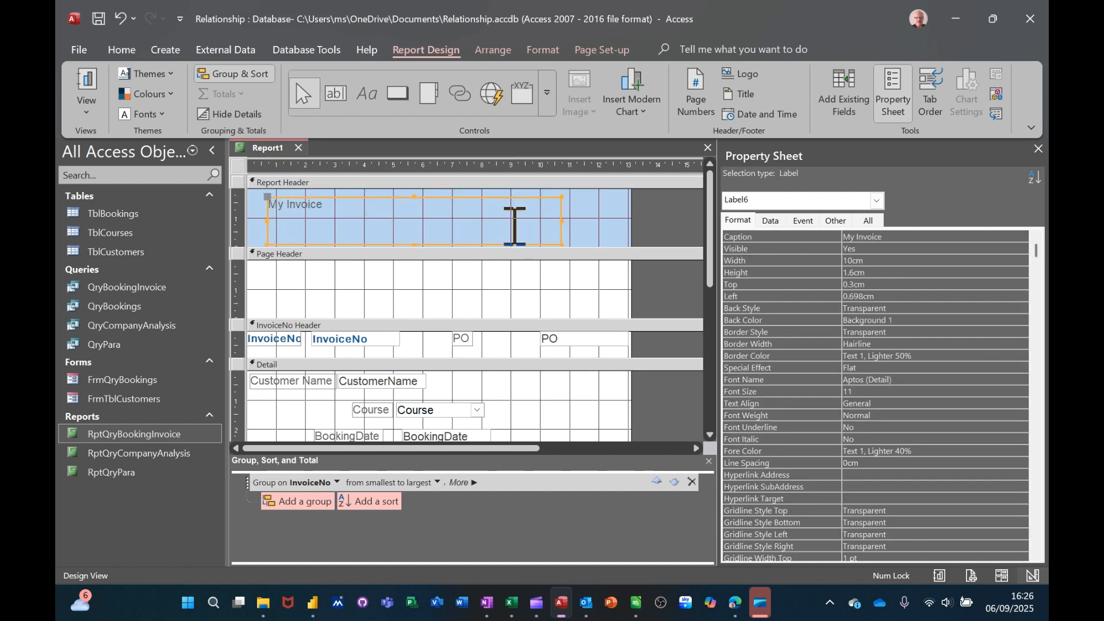
left_click(541, 51)
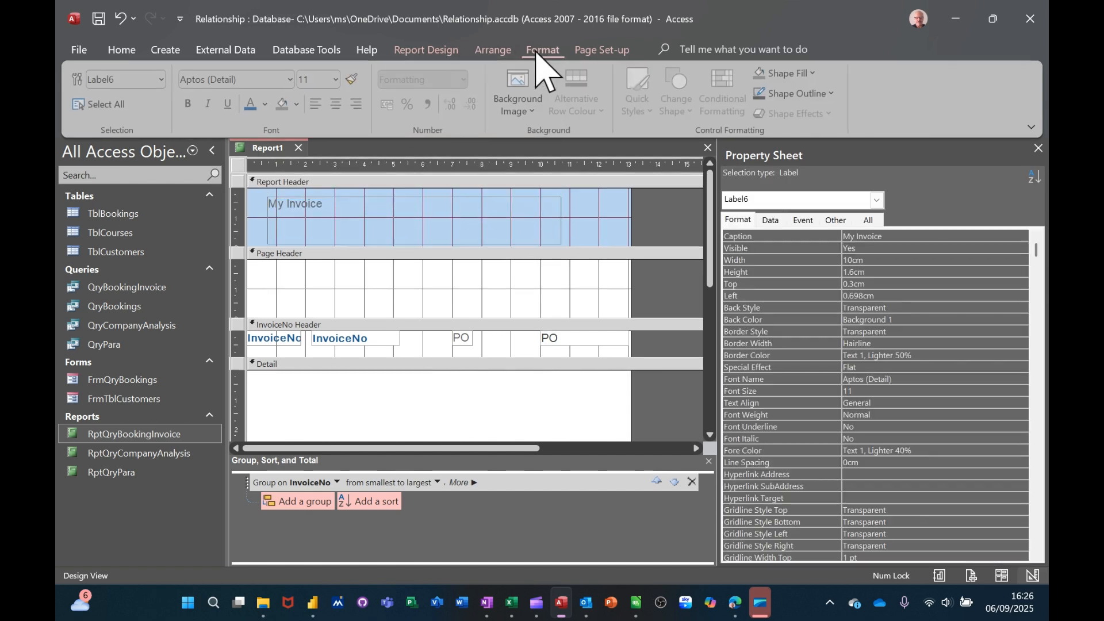
left_click(337, 81)
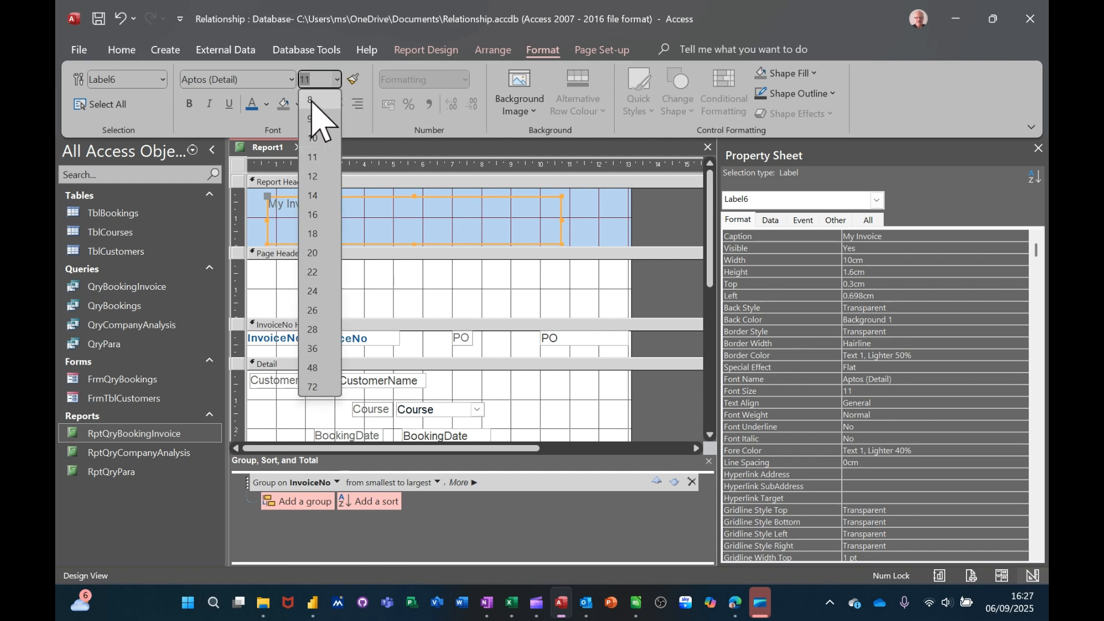
left_click(313, 294)
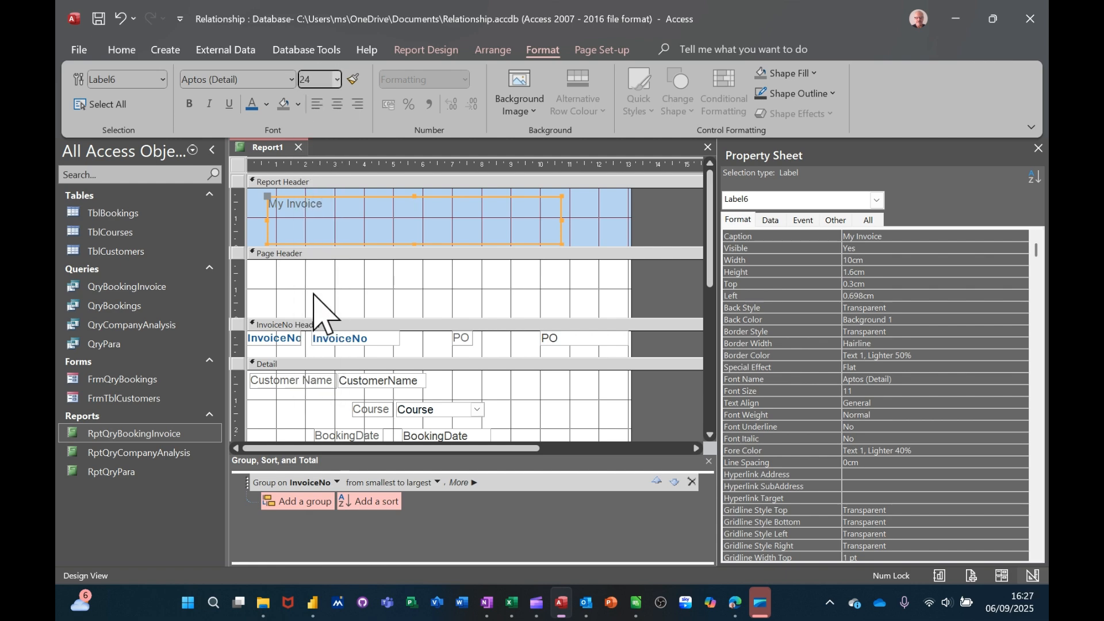
left_click(338, 104)
Collapse the empty Page Header section to a height of 0 cm
left_click(437, 293)
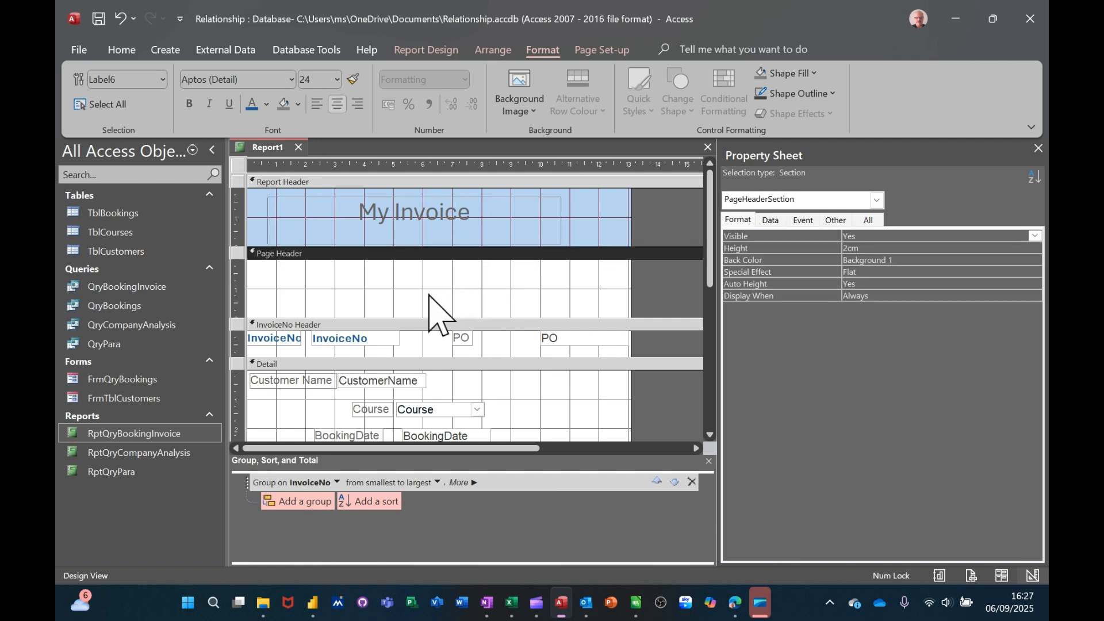
left_click_drag(424, 317, 435, 257)
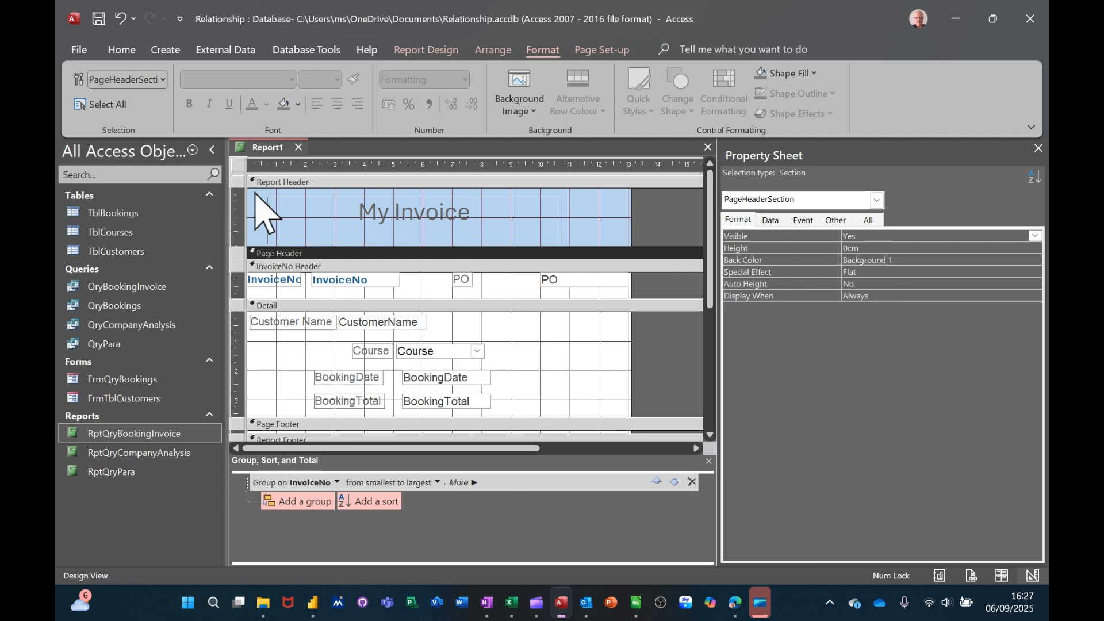
Preview the titled report in Report View for invoice number 101
left_click(402, 50)
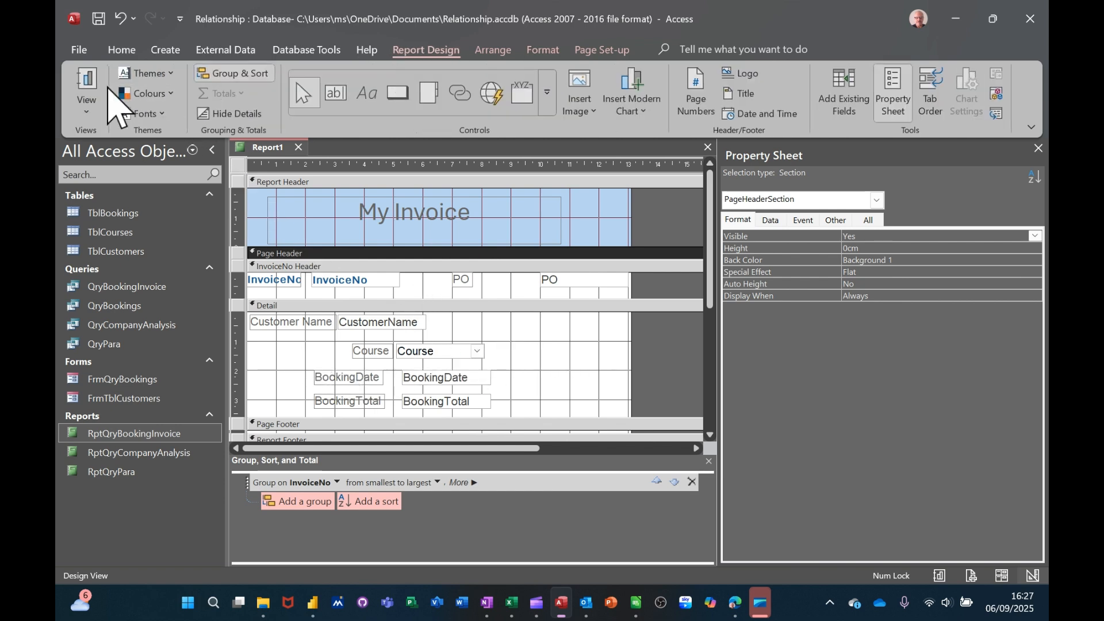
left_click(90, 86)
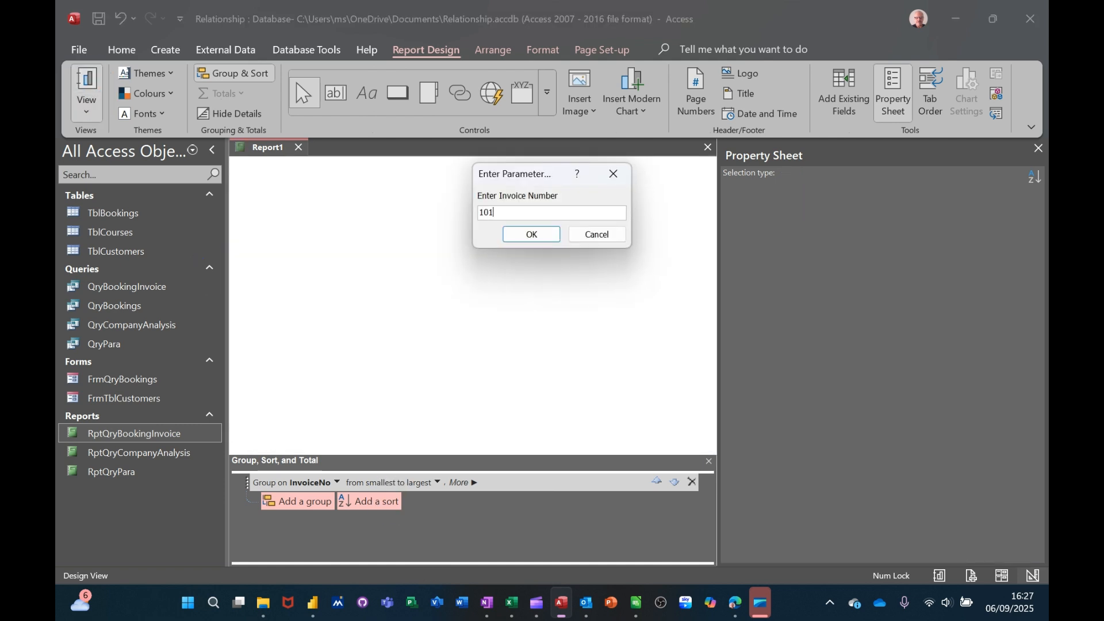
type("101")
key("Return")
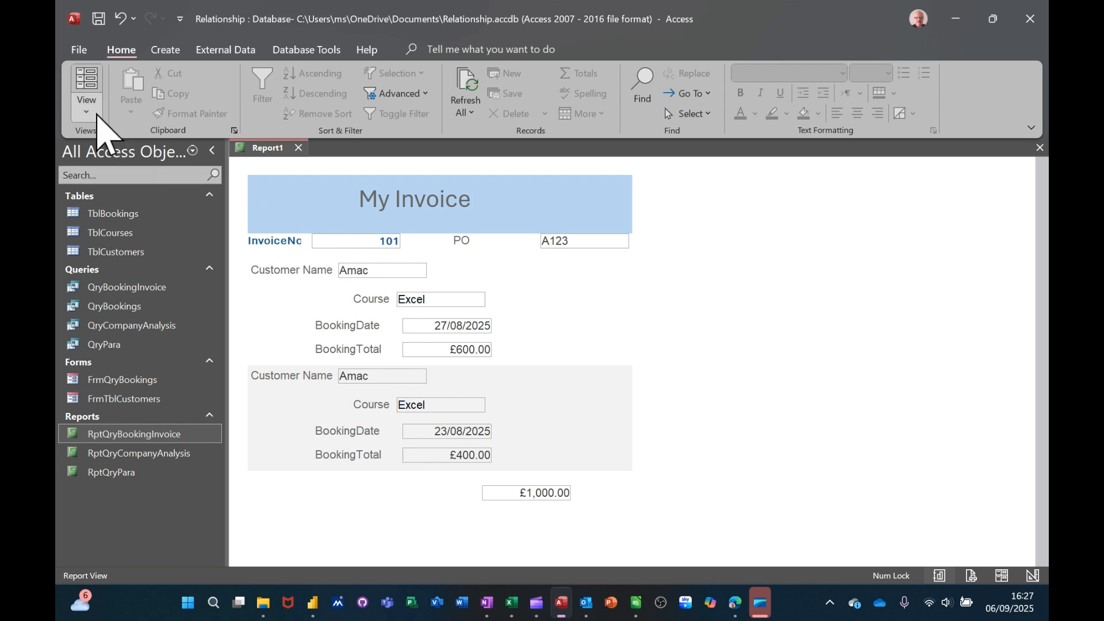
Check the whole invoice page in Print Preview and close the preview
left_click(84, 113)
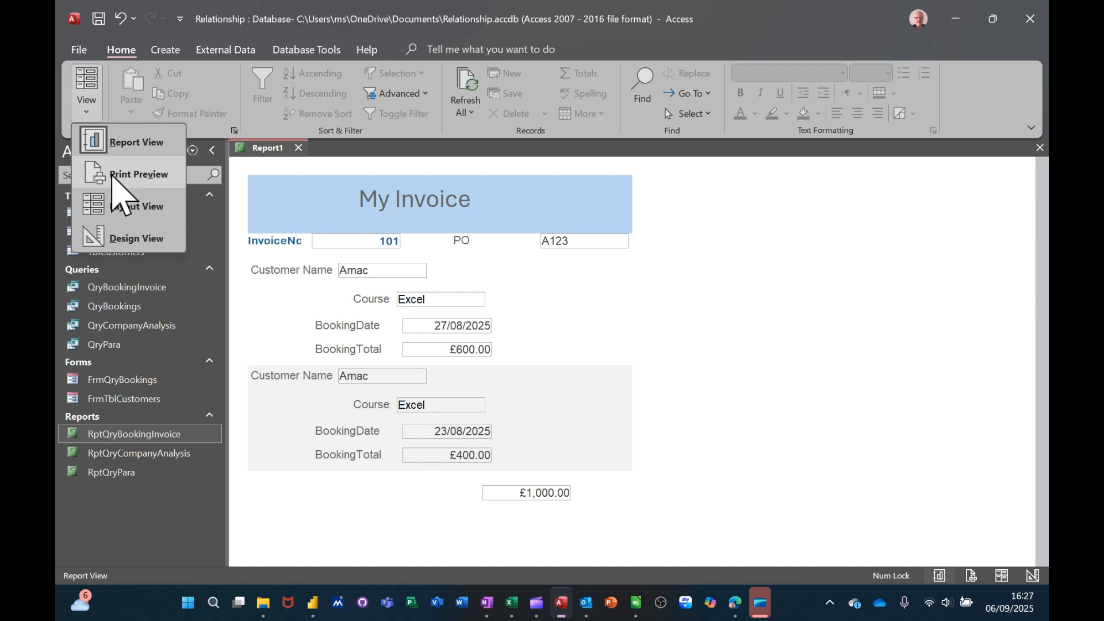
left_click(113, 176)
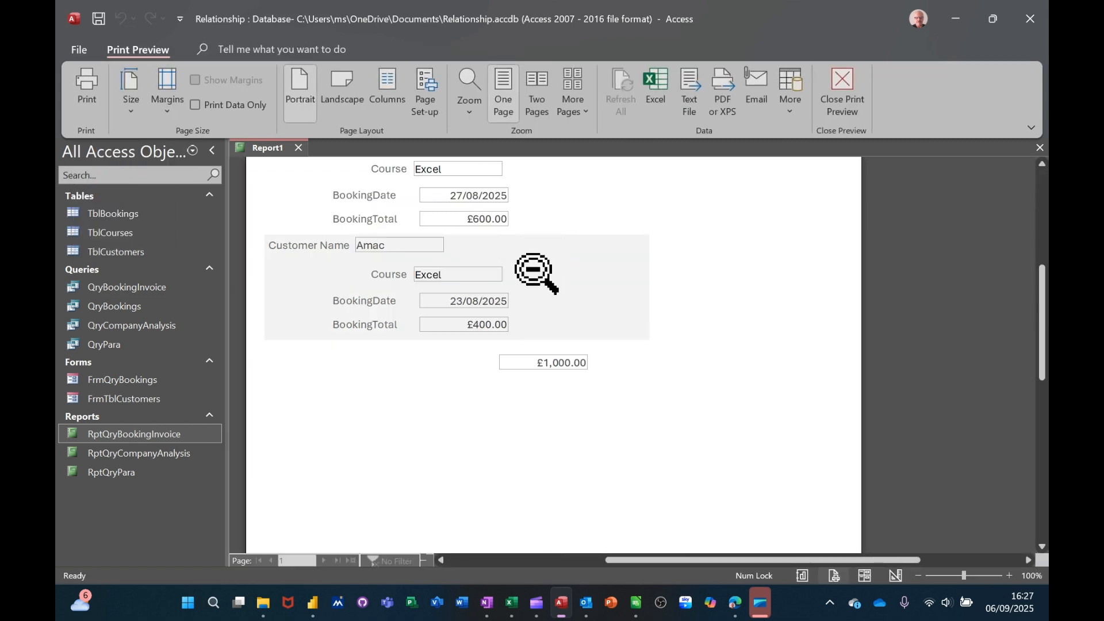
left_click(535, 271)
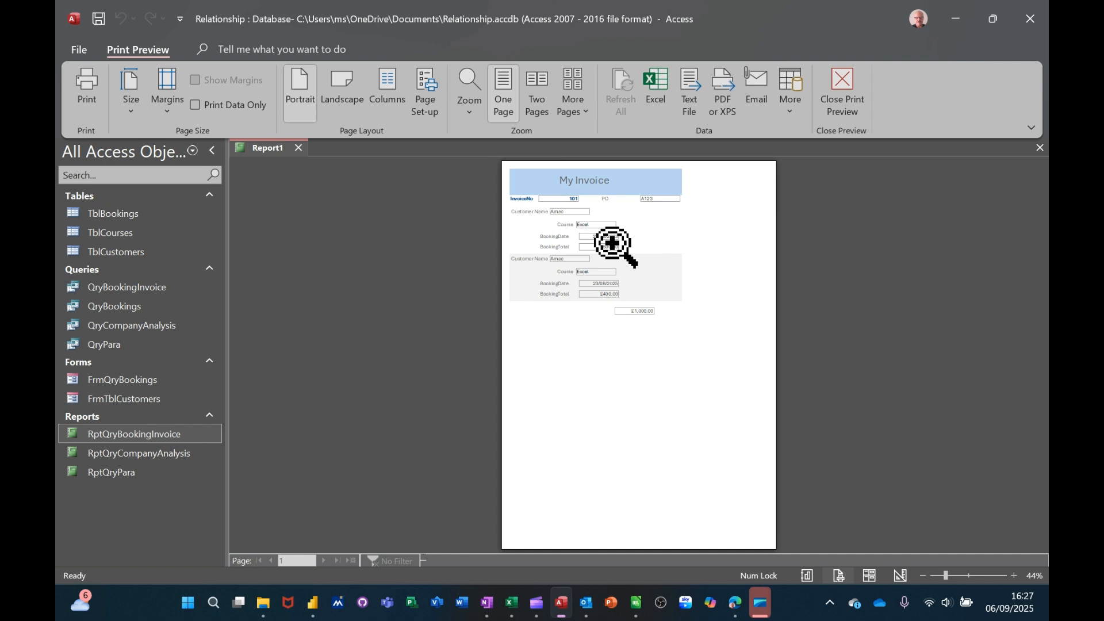
left_click(840, 81)
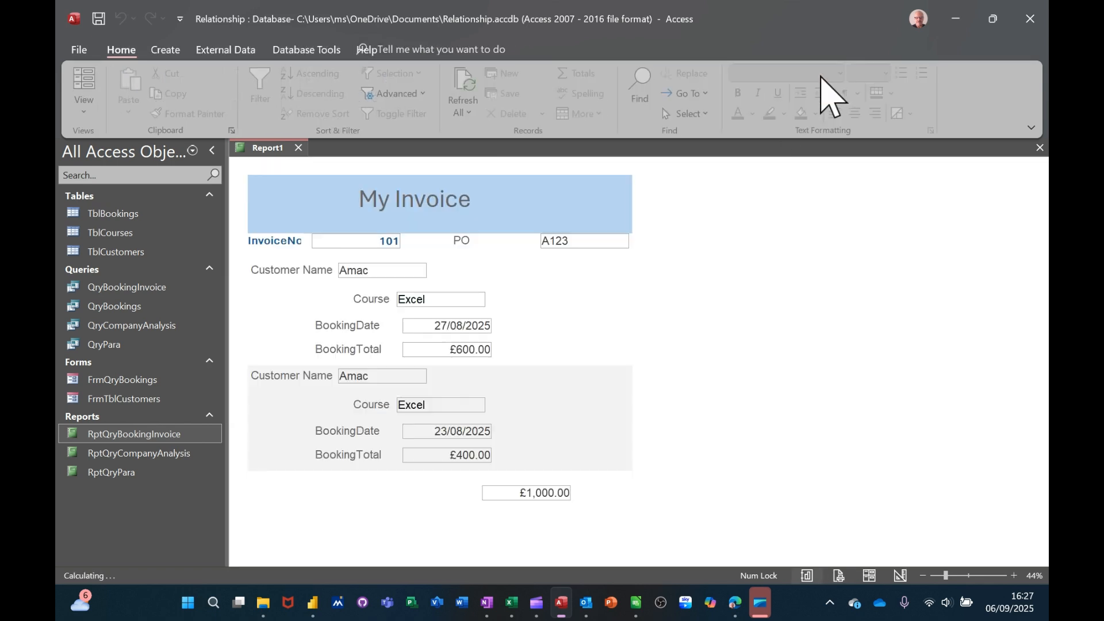